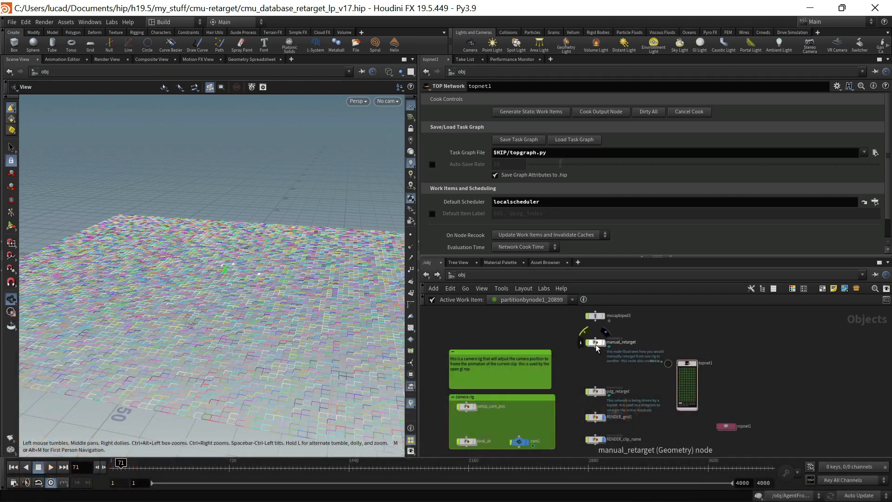
- Inspect manual_retarget, dive into pdg_retarget and show mocapimport14's Acclaim mocap import settings
{"action": "left_click", "coordinate": [595, 345]}
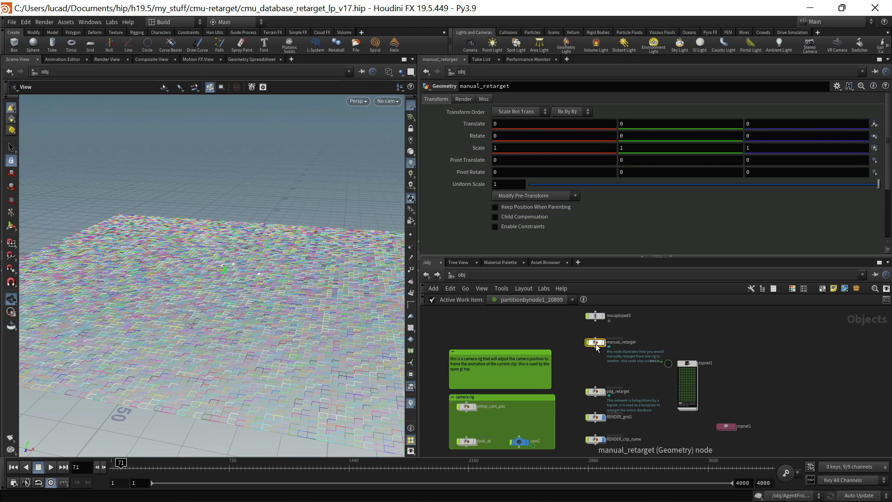
{"action": "double_click", "coordinate": [595, 392]}
{"action": "scroll", "coordinate": [623, 340], "scroll_direction": "up", "scroll_amount": 3}
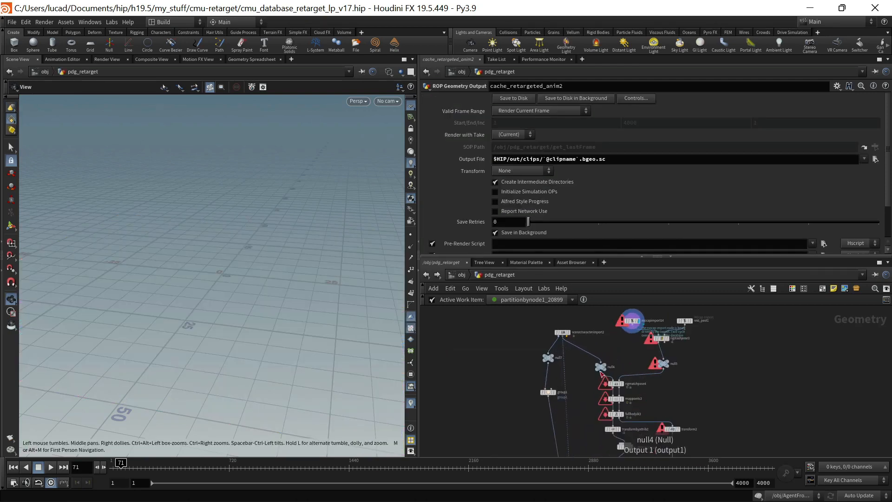
{"action": "middle_click_drag", "start_coordinate": [624, 339], "coordinate": [608, 354]}
{"action": "scroll", "coordinate": [608, 354], "scroll_direction": "down", "scroll_amount": 3}
{"action": "scroll", "coordinate": [608, 353], "scroll_direction": "up", "scroll_amount": 2}
{"action": "scroll", "coordinate": [609, 354], "scroll_direction": "up", "scroll_amount": 2}
{"action": "left_click", "coordinate": [620, 333]}
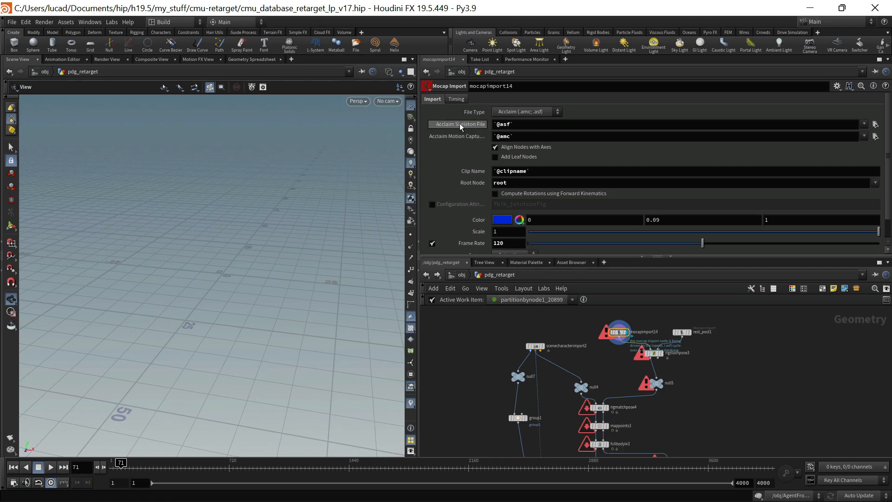
{"action": "mouse_move", "coordinate": [457, 136]}
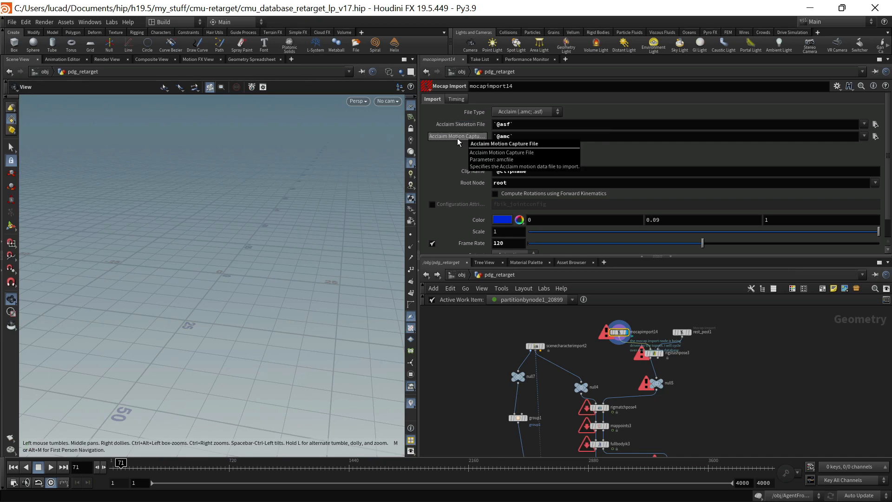
{"action": "key", "text": "alt+Tab"}
{"action": "key", "text": "alt+Tab"}
{"action": "key", "text": "alt+Tab"}
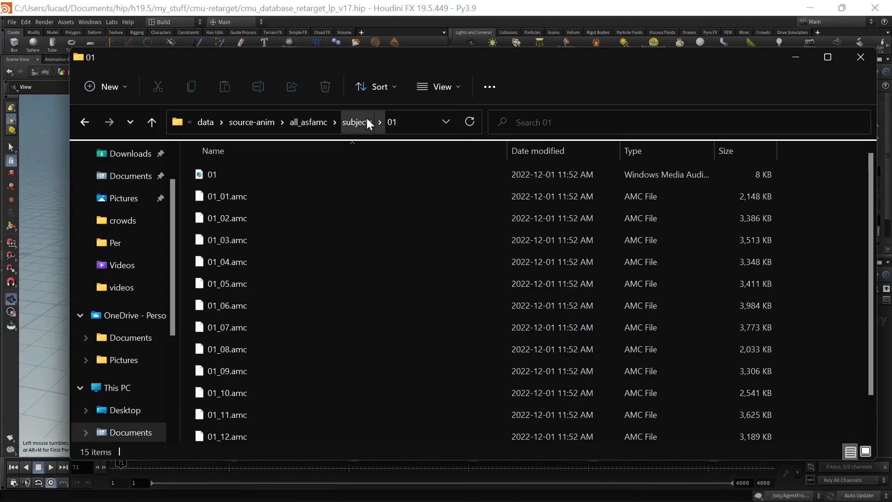
{"action": "left_click", "coordinate": [356, 121]}
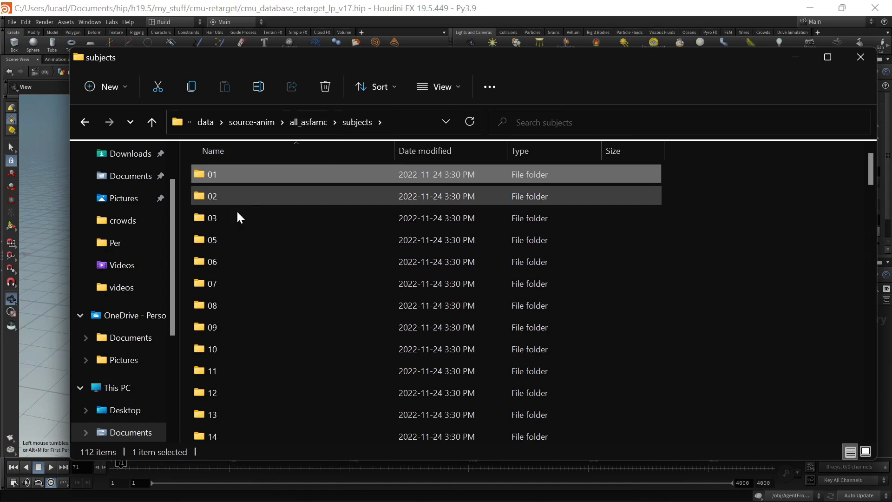
{"action": "left_click_drag", "start_coordinate": [463, 61], "coordinate": [457, 50]}
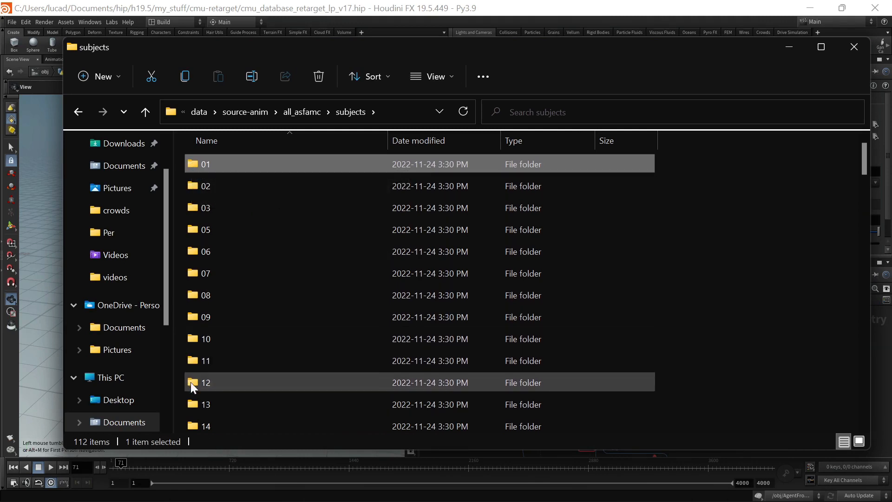
{"action": "double_click", "coordinate": [193, 163]}
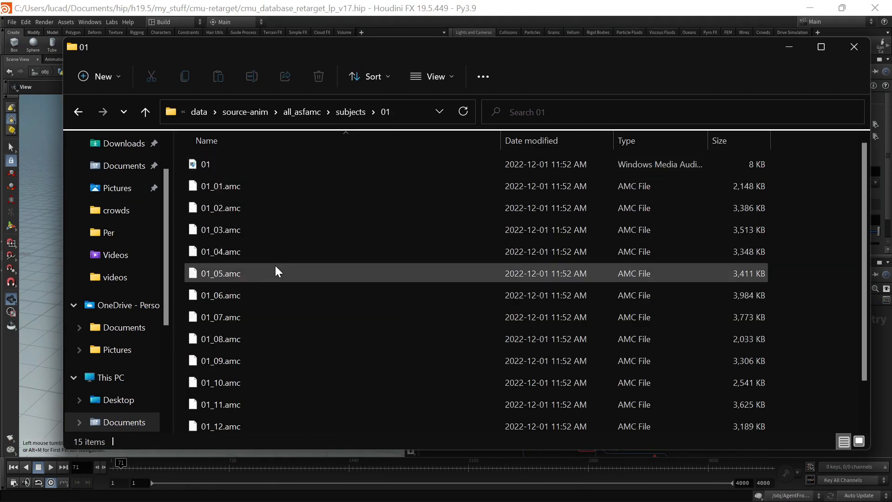
{"action": "left_click", "coordinate": [223, 164]}
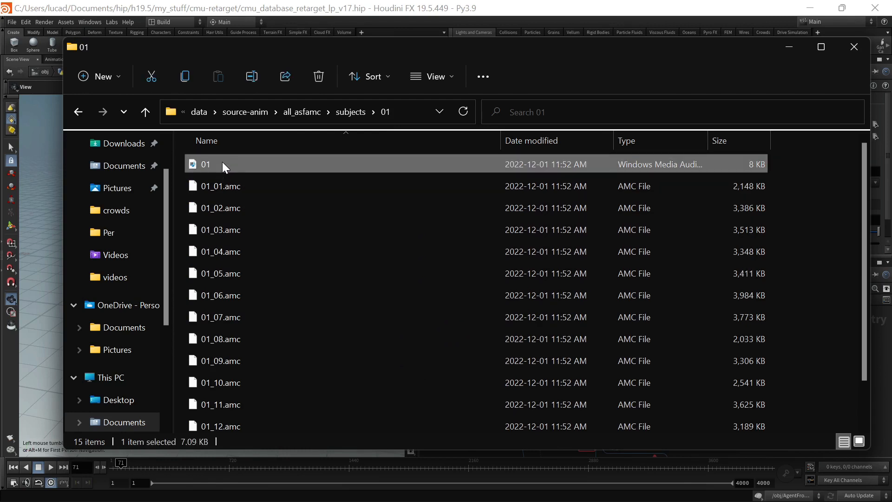
{"action": "right_click", "coordinate": [217, 164]}
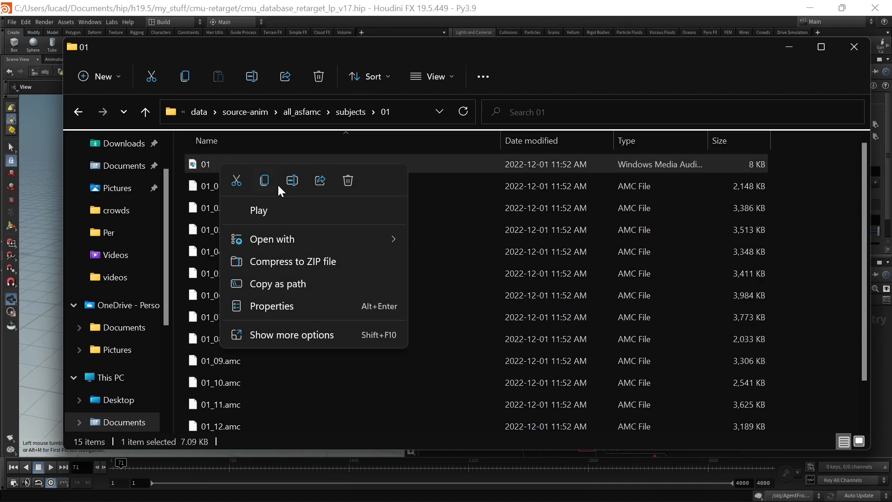
{"action": "left_click", "coordinate": [295, 305]}
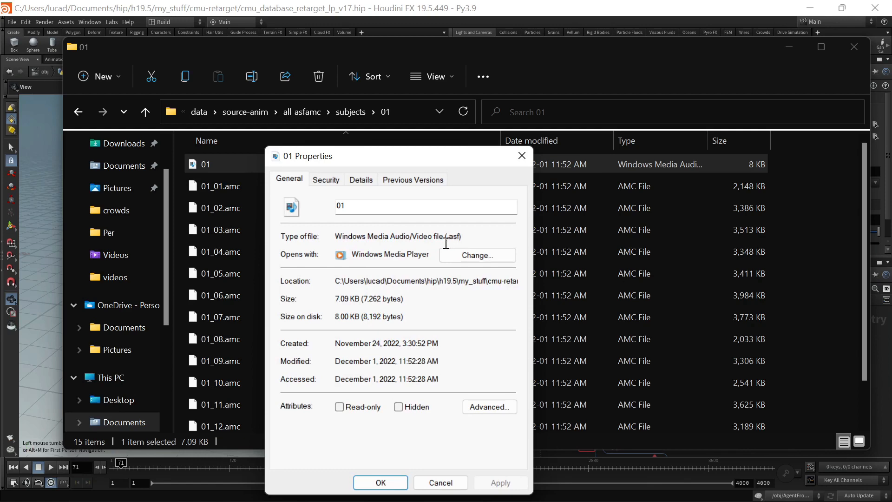
{"action": "left_click", "coordinate": [516, 157]}
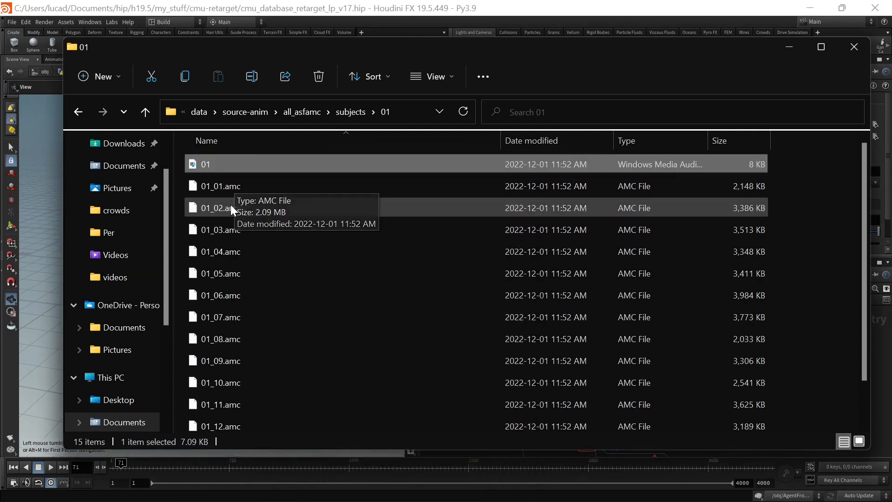
{"action": "left_click", "coordinate": [231, 204]}
{"action": "left_click", "coordinate": [227, 228]}
{"action": "left_click", "coordinate": [233, 192]}
{"action": "left_click", "coordinate": [230, 227]}
{"action": "left_click", "coordinate": [221, 250]}
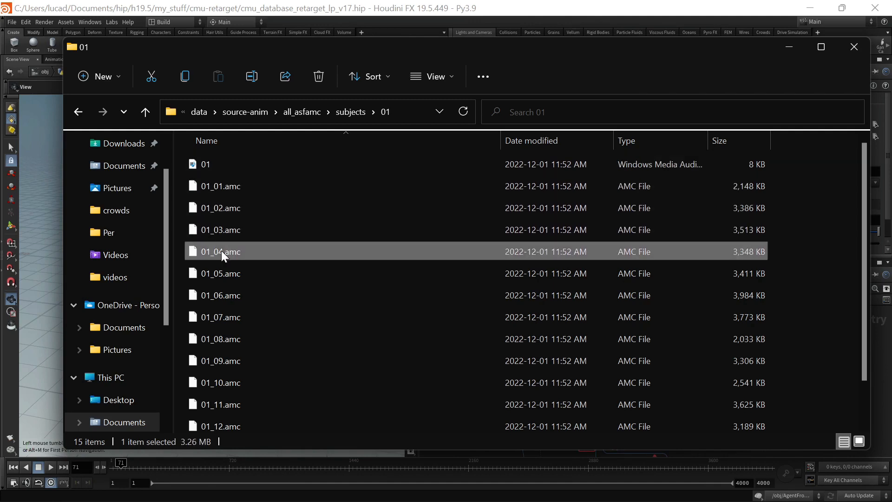
{"action": "left_click", "coordinate": [219, 188]}
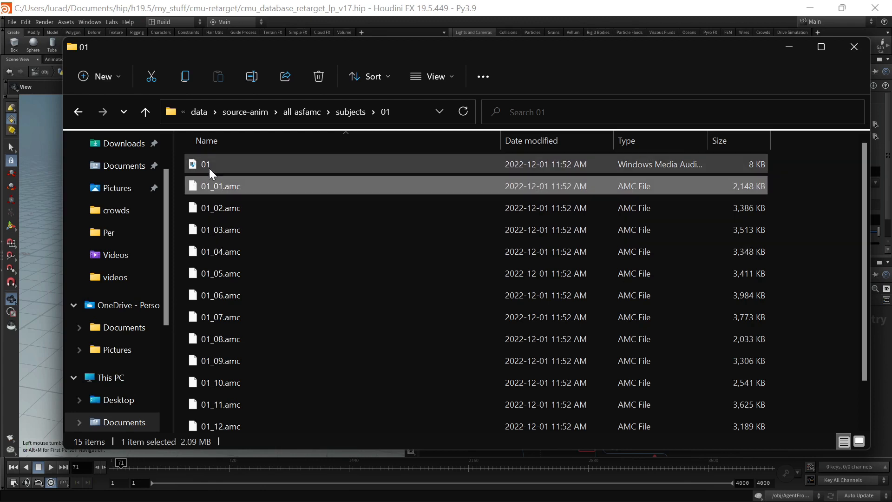
{"action": "left_click", "coordinate": [209, 168]}
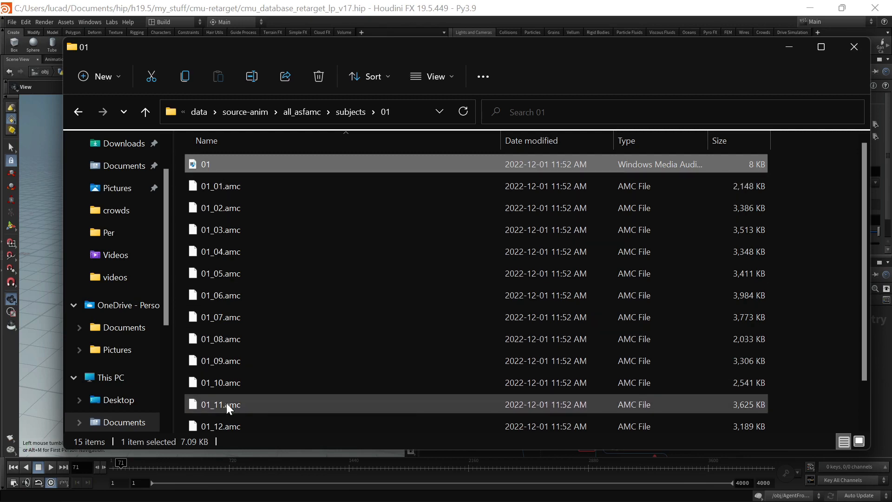
{"action": "mouse_move", "coordinate": [215, 164]}
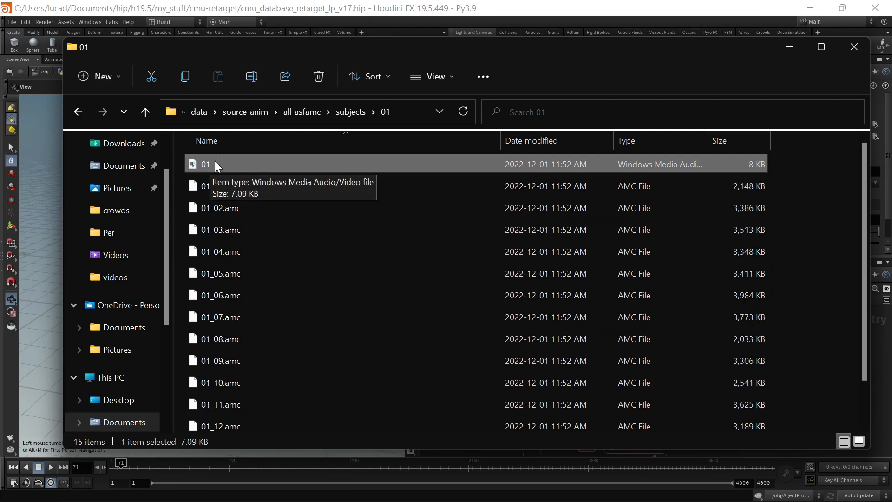
{"action": "left_click", "coordinate": [350, 112]}
{"action": "double_click", "coordinate": [209, 189]}
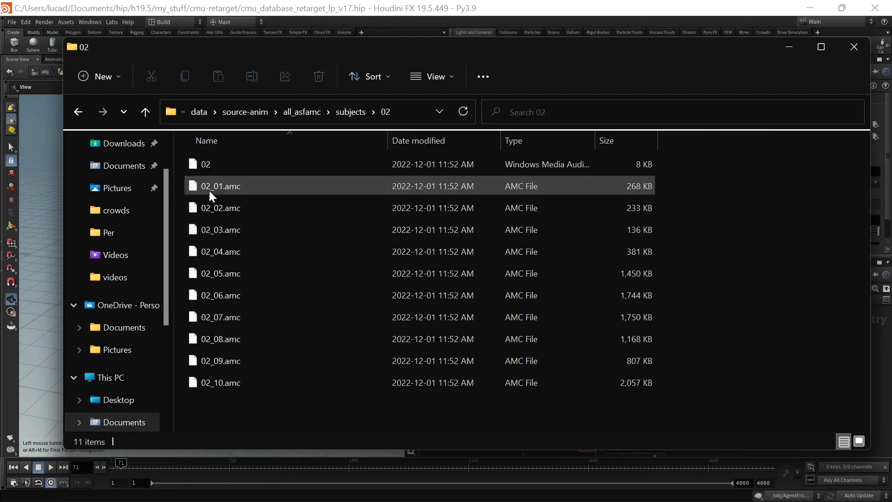
{"action": "left_click", "coordinate": [348, 116]}
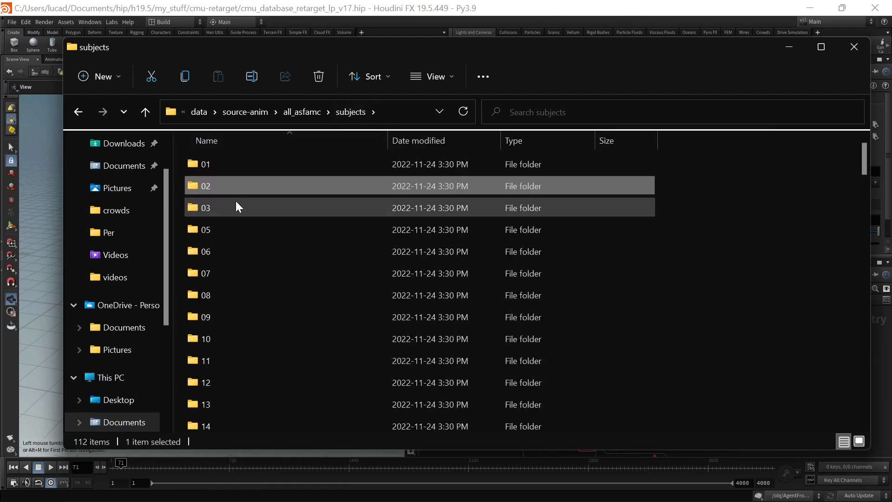
{"action": "double_click", "coordinate": [203, 165]}
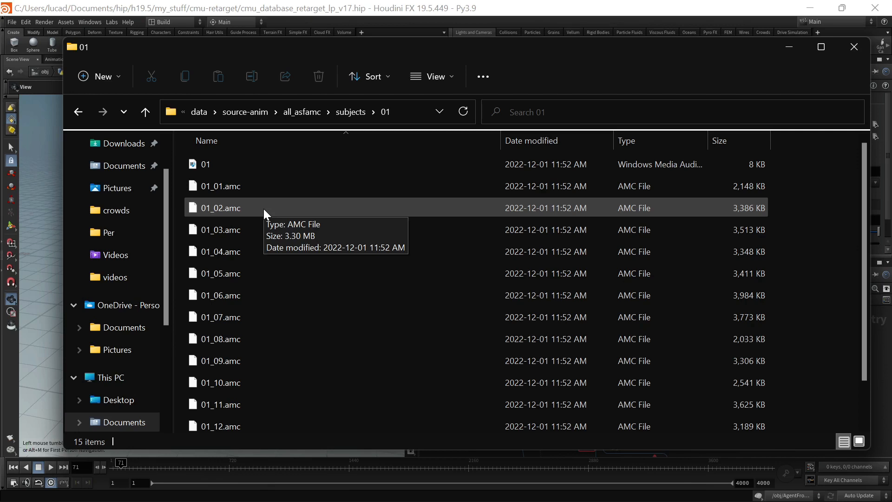
{"action": "left_click", "coordinate": [223, 169]}
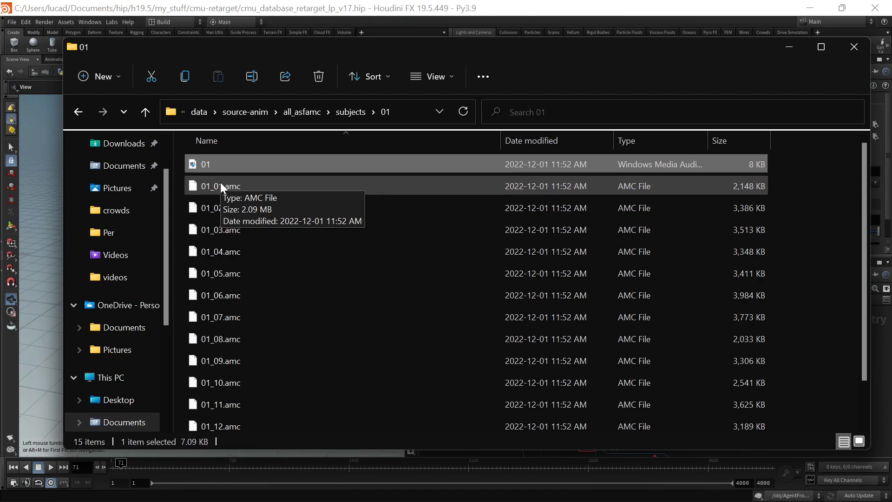
- Return to /obj, dive into topnet1 and show the retarget ROP Fetch pointing at cache_retargeted_anim2
{"action": "left_click", "coordinate": [498, 6]}
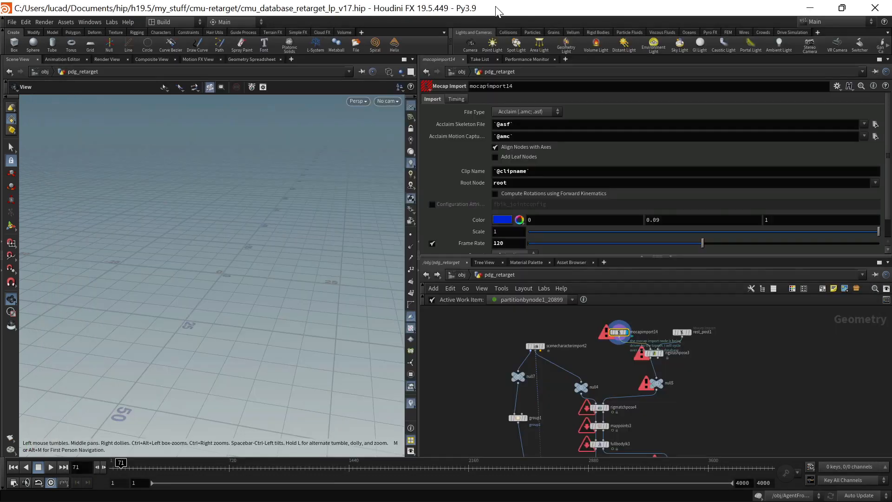
{"action": "scroll", "coordinate": [749, 390], "scroll_direction": "down", "scroll_amount": 3}
{"action": "scroll", "coordinate": [724, 382], "scroll_direction": "down", "scroll_amount": 2}
{"action": "middle_click_drag", "start_coordinate": [723, 379], "coordinate": [718, 375]}
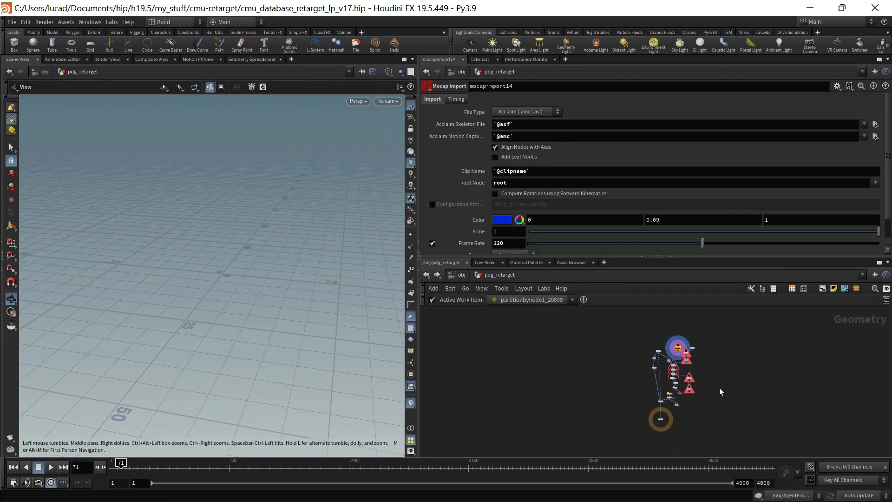
{"action": "key", "text": "u"}
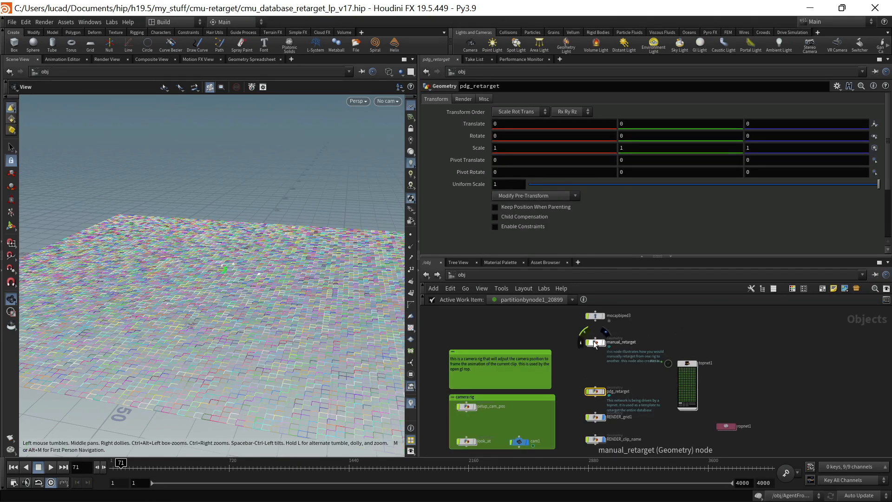
{"action": "scroll", "coordinate": [687, 373], "scroll_direction": "up", "scroll_amount": 3}
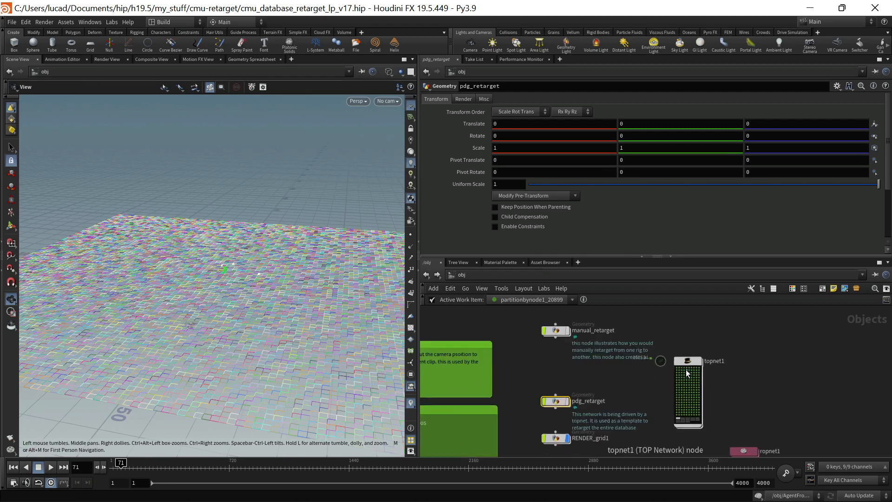
{"action": "double_click", "coordinate": [687, 363]}
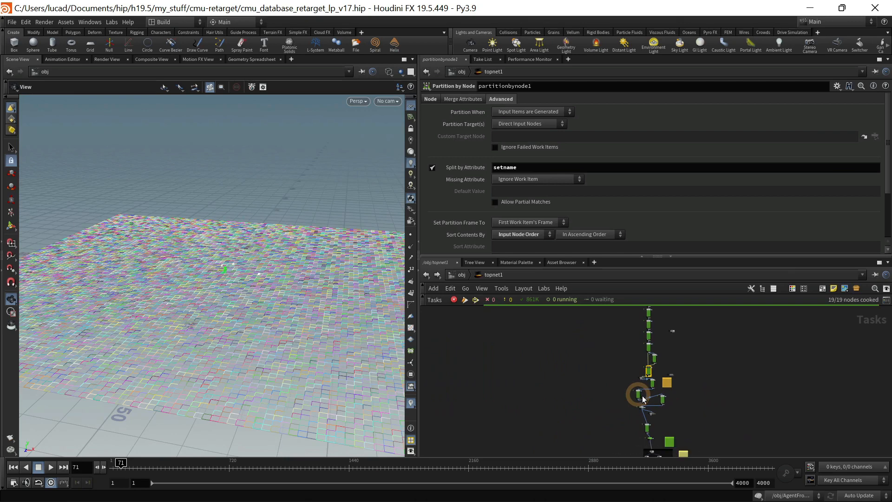
{"action": "scroll", "coordinate": [641, 397], "scroll_direction": "up", "scroll_amount": 3}
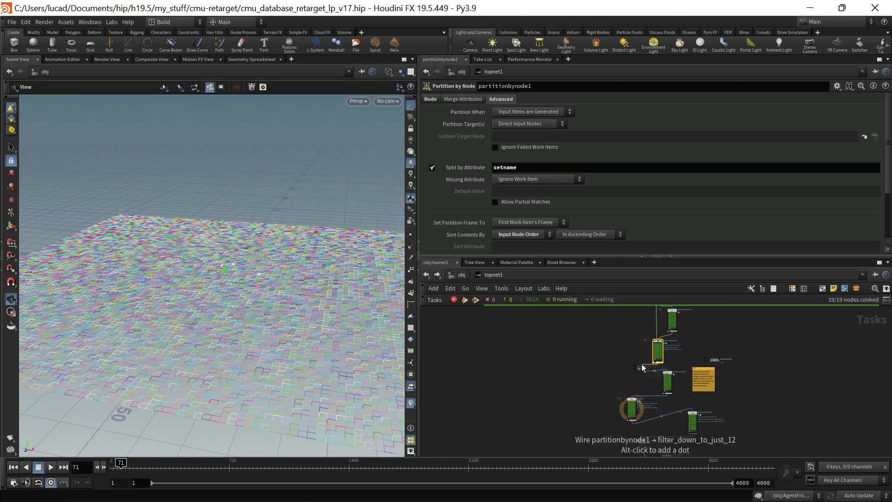
{"action": "scroll", "coordinate": [624, 402], "scroll_direction": "up", "scroll_amount": 3}
{"action": "left_click", "coordinate": [638, 408]}
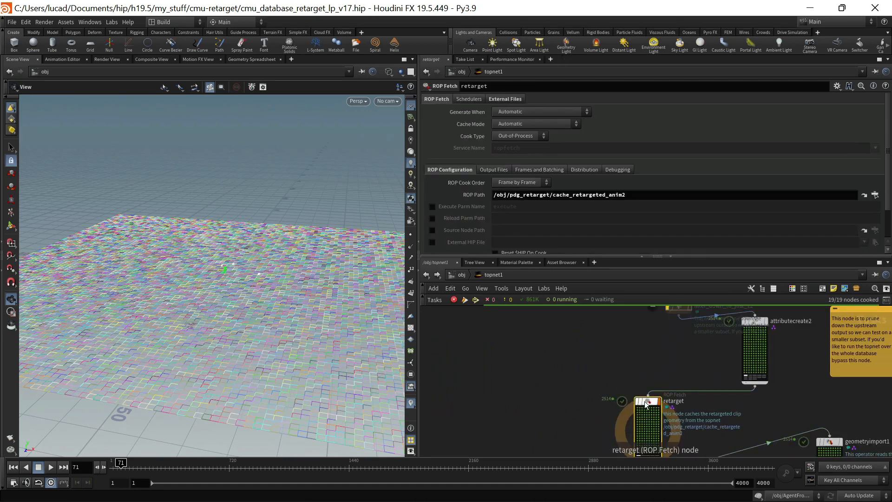
{"action": "scroll", "coordinate": [598, 381], "scroll_direction": "down", "scroll_amount": 3}
{"action": "scroll", "coordinate": [596, 376], "scroll_direction": "down", "scroll_amount": 2}
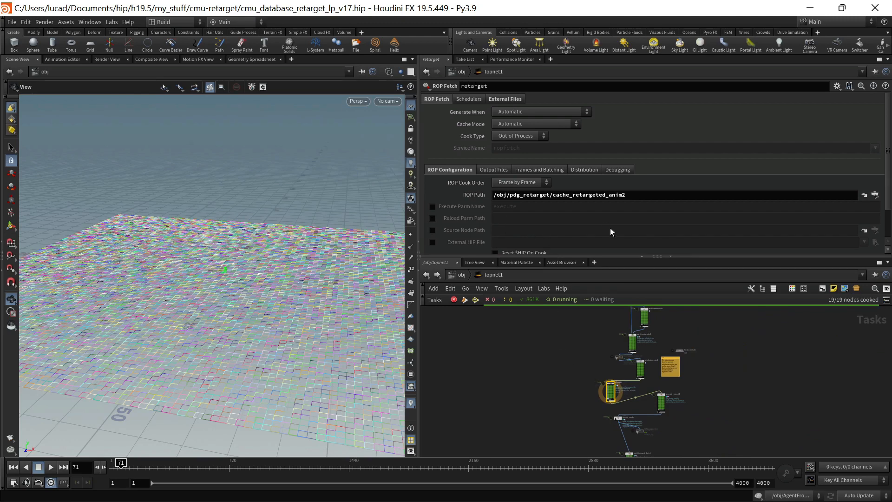
{"action": "scroll", "coordinate": [592, 362], "scroll_direction": "down", "scroll_amount": 1}
{"action": "scroll", "coordinate": [589, 370], "scroll_direction": "down", "scroll_amount": 2}
{"action": "scroll", "coordinate": [585, 384], "scroll_direction": "down", "scroll_amount": 1}
{"action": "scroll", "coordinate": [589, 400], "scroll_direction": "down", "scroll_amount": 1}
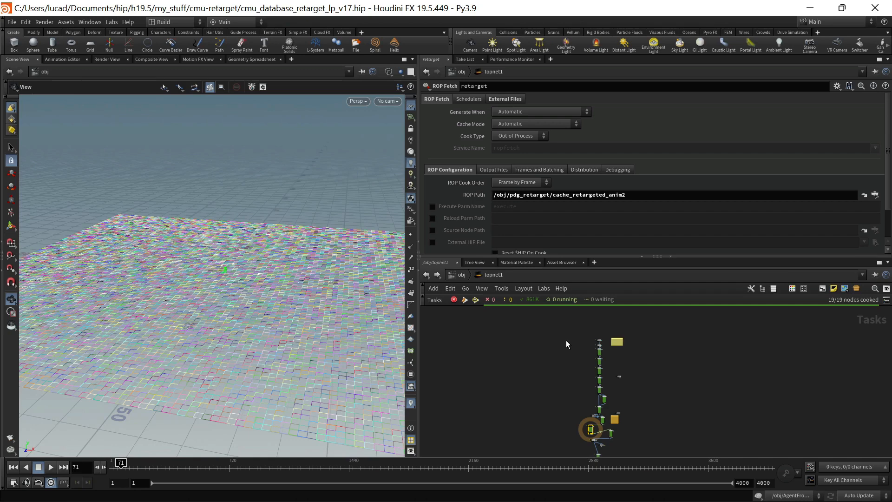
{"action": "scroll", "coordinate": [590, 349], "scroll_direction": "up", "scroll_amount": 3}
{"action": "scroll", "coordinate": [591, 345], "scroll_direction": "up", "scroll_amount": 3}
{"action": "left_click", "coordinate": [596, 341]}
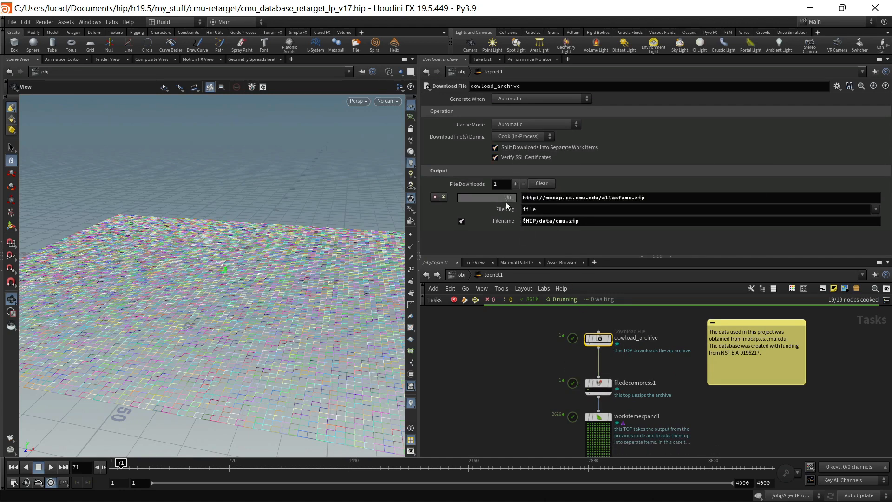
{"action": "left_click", "coordinate": [597, 384]}
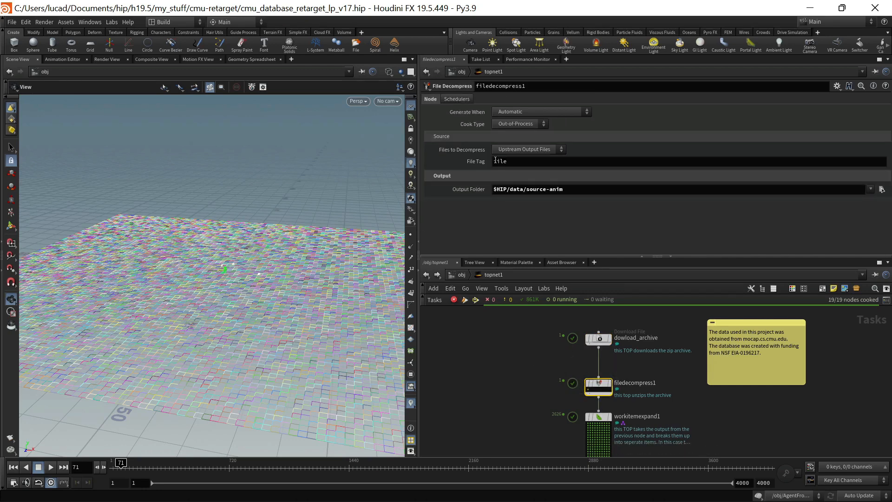
{"action": "scroll", "coordinate": [544, 384], "scroll_direction": "down", "scroll_amount": 2}
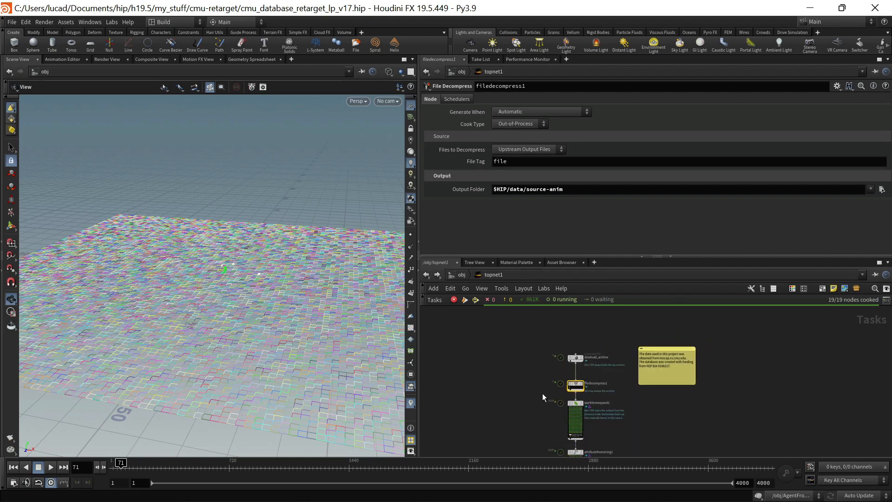
{"action": "middle_click_drag", "start_coordinate": [542, 393], "coordinate": [541, 343]}
{"action": "scroll", "coordinate": [540, 347], "scroll_direction": "up", "scroll_amount": 2}
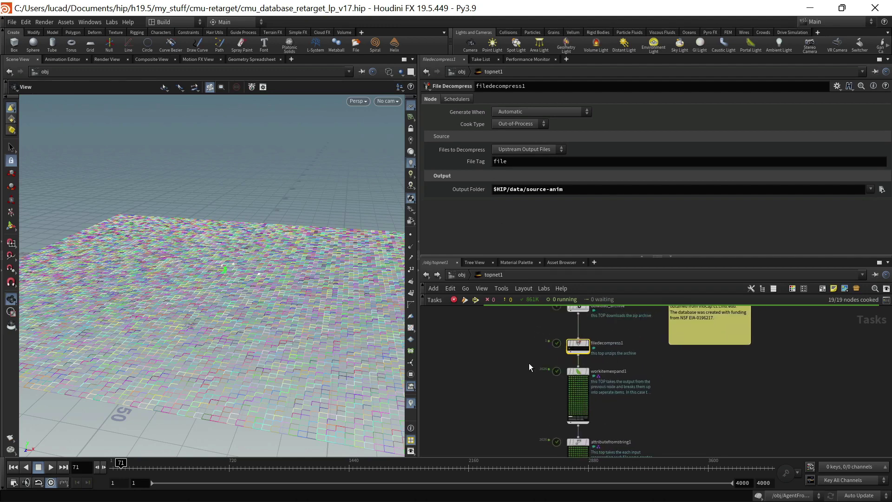
{"action": "scroll", "coordinate": [529, 362], "scroll_direction": "up", "scroll_amount": 2}
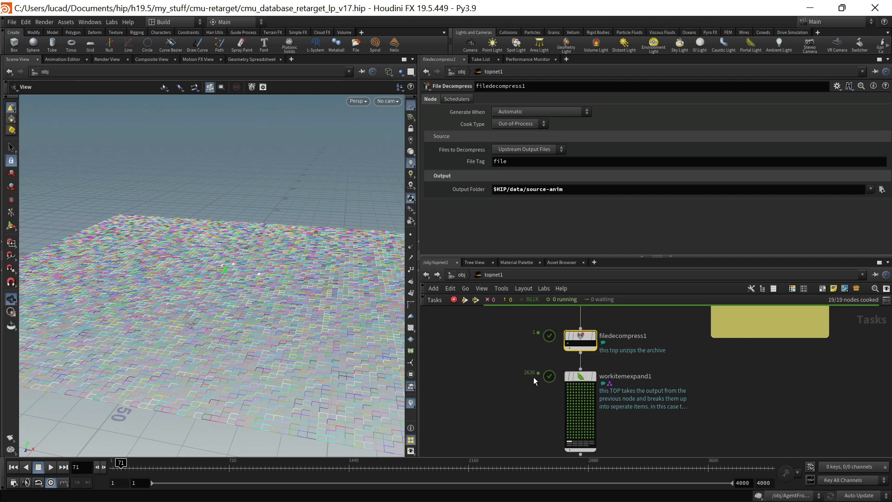
- Inspect workitemexpand1's settings and the details of work items workitemexpand1_3 and workitemexpand1_4
{"action": "left_click", "coordinate": [584, 378]}
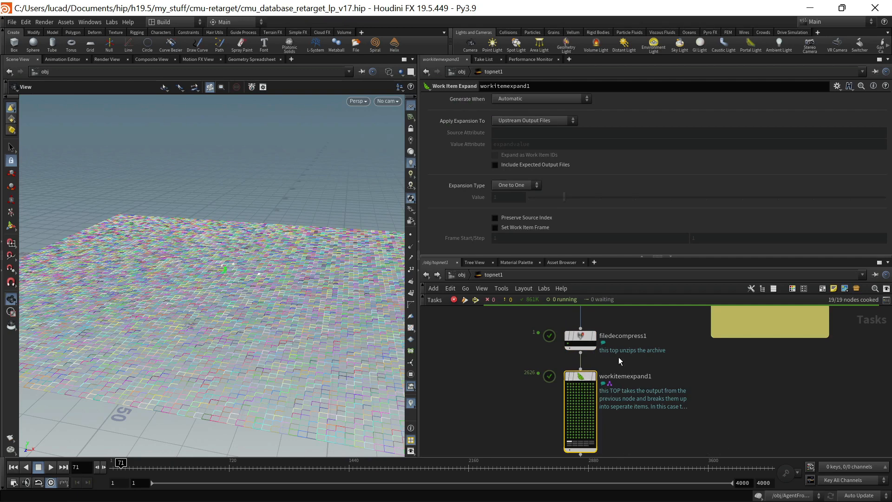
{"action": "scroll", "coordinate": [619, 359], "scroll_direction": "down", "scroll_amount": 1}
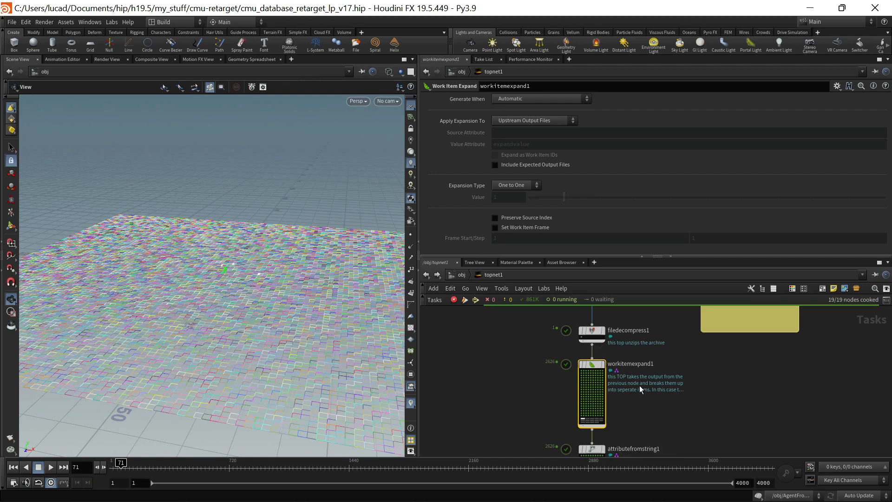
{"action": "scroll", "coordinate": [568, 379], "scroll_direction": "up", "scroll_amount": 2}
{"action": "middle_click_drag", "start_coordinate": [567, 382], "coordinate": [562, 369]}
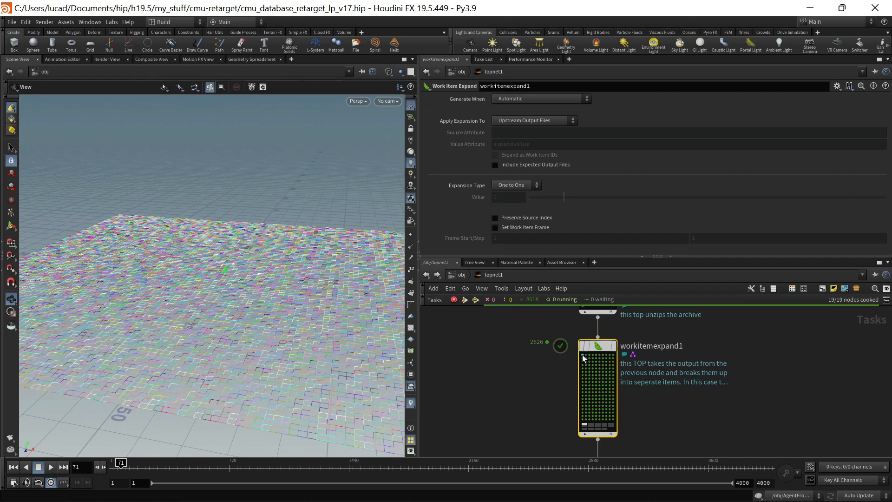
{"action": "left_click", "coordinate": [583, 357]}
{"action": "left_click", "coordinate": [583, 358], "text": "ctrl"}
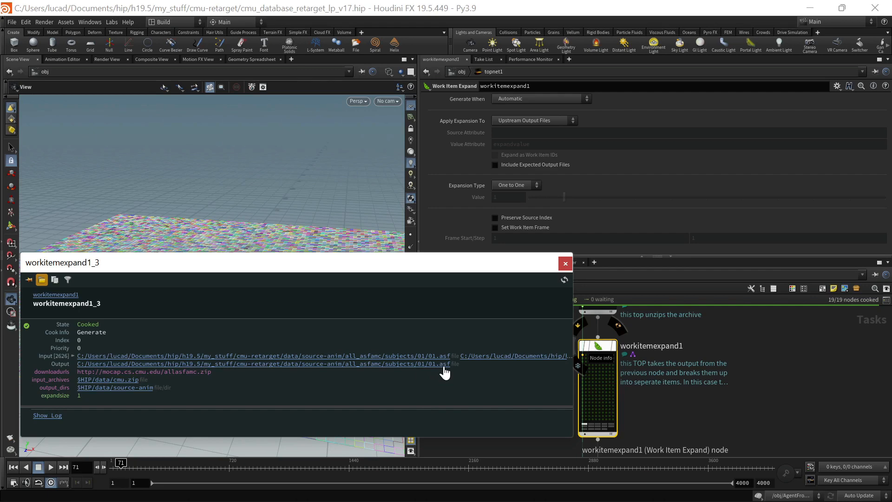
{"action": "left_click", "coordinate": [565, 263]}
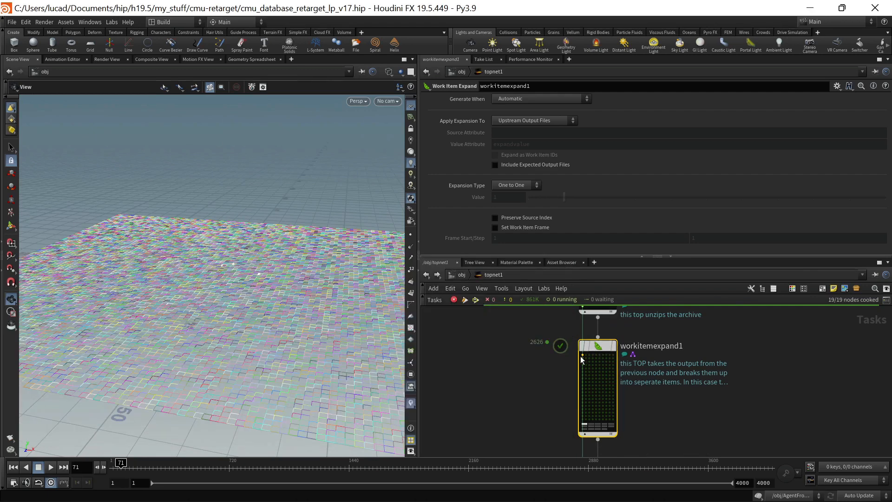
{"action": "scroll", "coordinate": [580, 357], "scroll_direction": "up", "scroll_amount": 1}
{"action": "scroll", "coordinate": [580, 357], "scroll_direction": "up", "scroll_amount": 2}
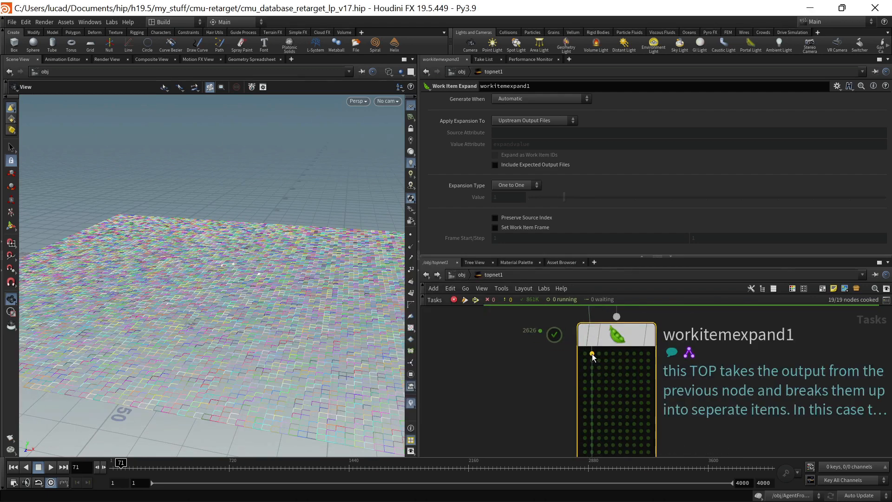
{"action": "left_click", "coordinate": [592, 355]}
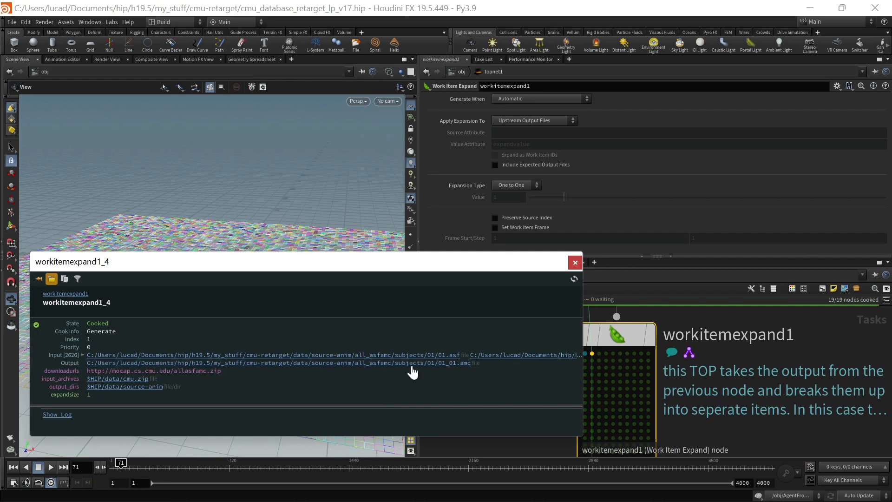
{"action": "left_click", "coordinate": [574, 263]}
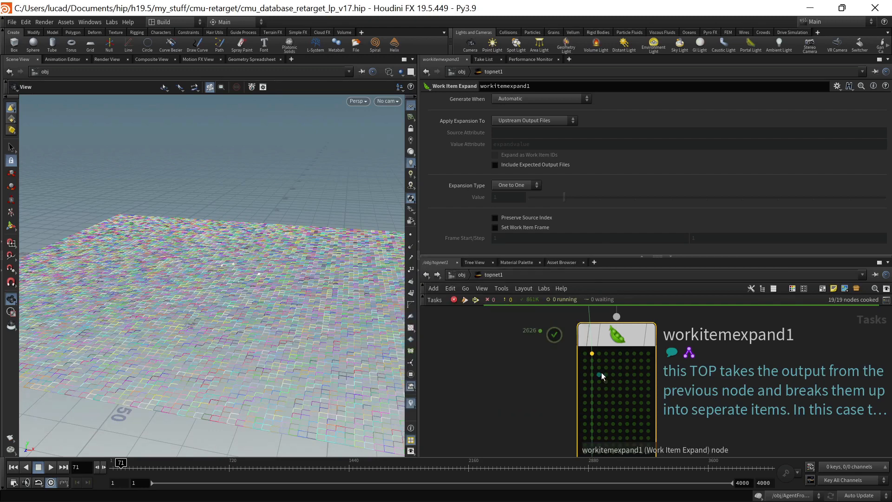
{"action": "scroll", "coordinate": [601, 372], "scroll_direction": "down", "scroll_amount": 3}
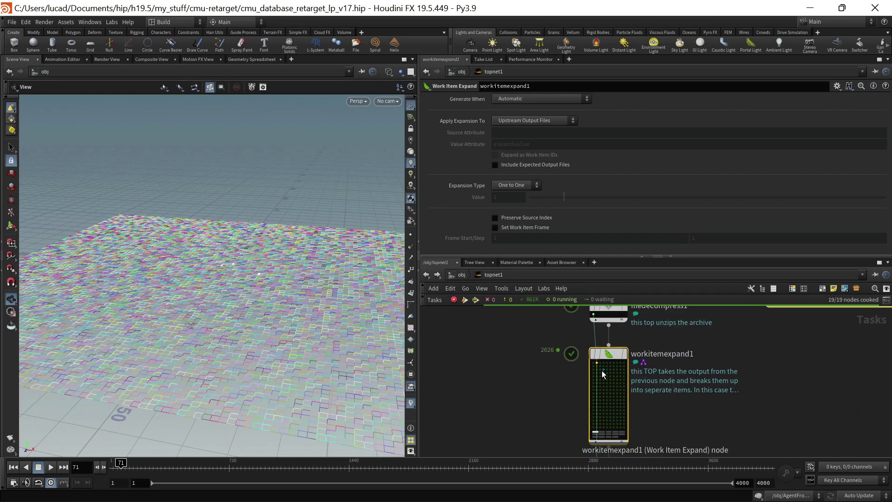
{"action": "scroll", "coordinate": [603, 374], "scroll_direction": "down", "scroll_amount": 3}
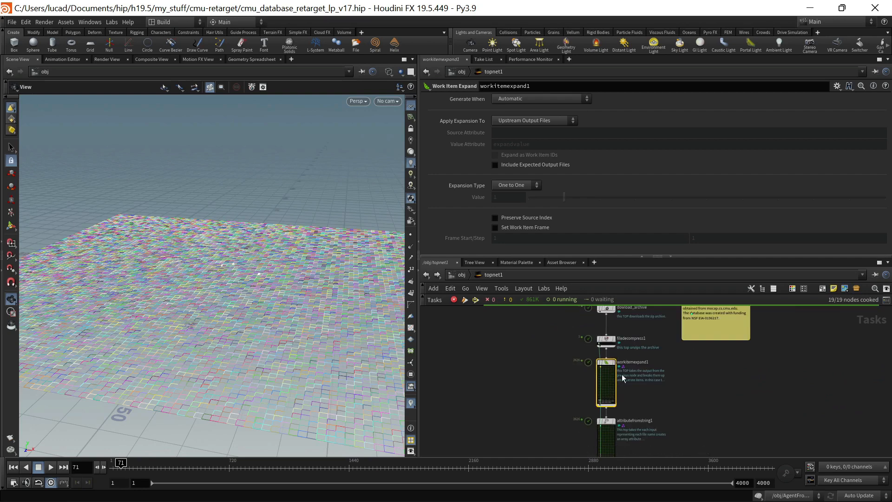
{"action": "scroll", "coordinate": [608, 381], "scroll_direction": "up", "scroll_amount": 3}
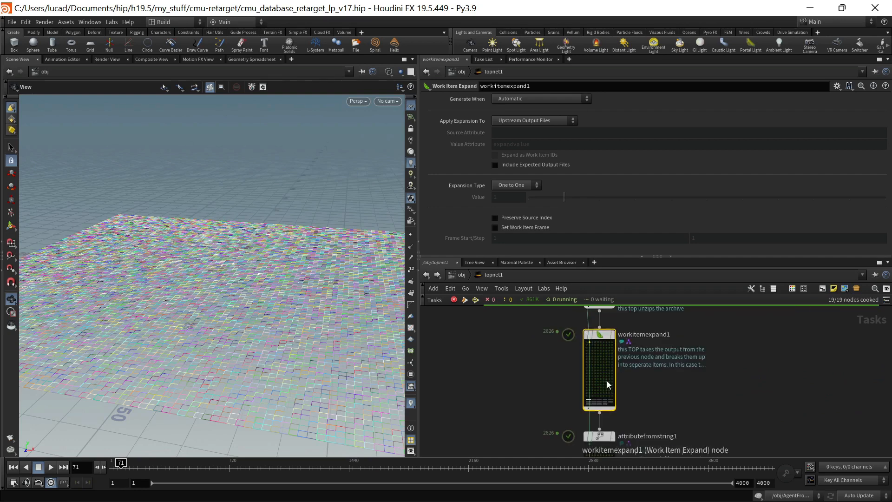
{"action": "scroll", "coordinate": [644, 399], "scroll_direction": "down", "scroll_amount": 3}
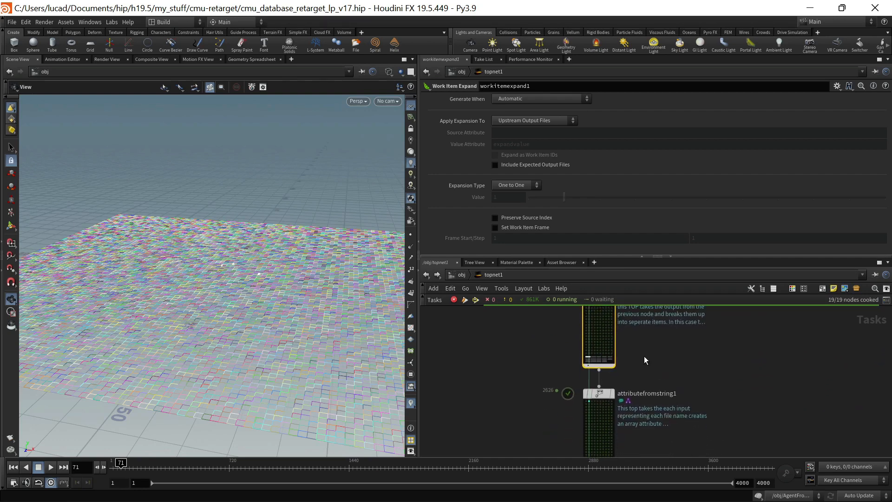
{"action": "scroll", "coordinate": [637, 373], "scroll_direction": "up", "scroll_amount": 2}
{"action": "left_click", "coordinate": [607, 377]}
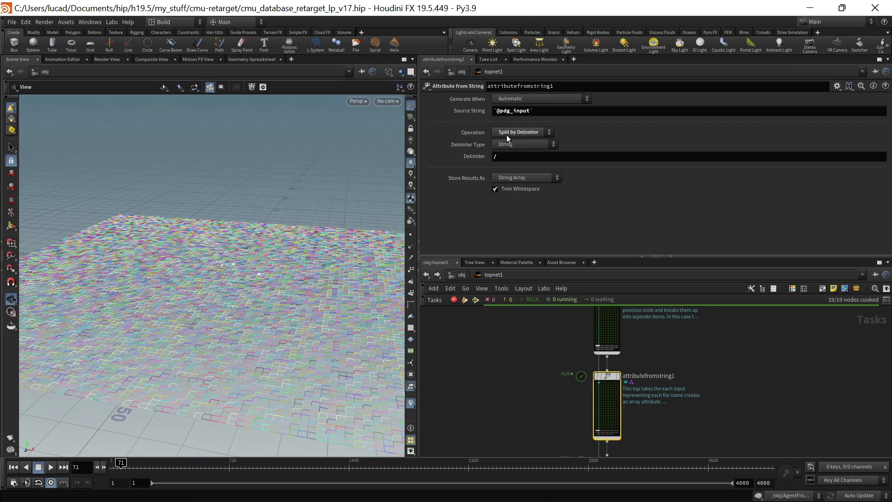
{"action": "middle_click_drag", "start_coordinate": [568, 341], "coordinate": [610, 351]}
{"action": "scroll", "coordinate": [600, 339], "scroll_direction": "up", "scroll_amount": 3}
{"action": "middle_click_drag", "start_coordinate": [557, 378], "coordinate": [534, 340]}
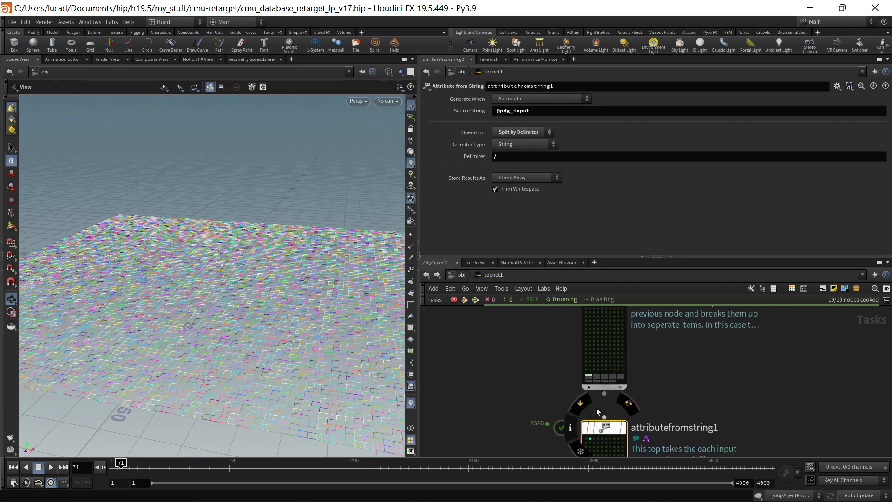
{"action": "middle_click_drag", "start_coordinate": [542, 376], "coordinate": [541, 367]}
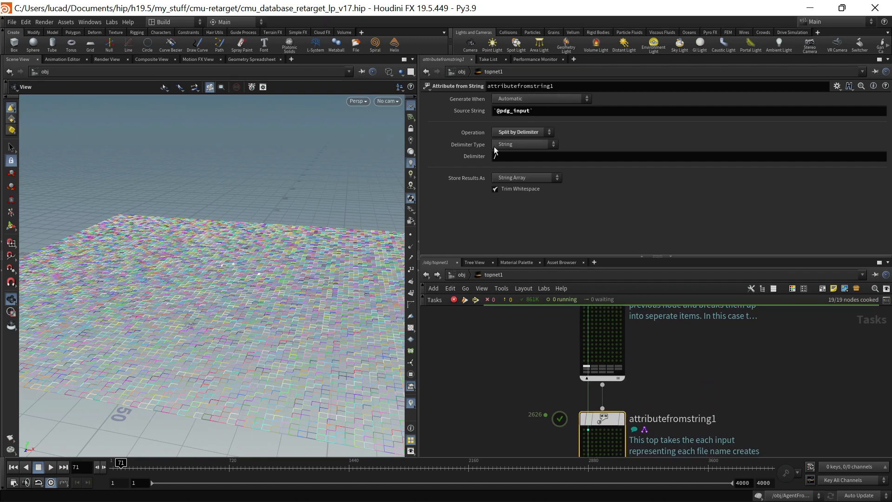
{"action": "type", "text": "/"}
{"action": "middle_click_drag", "start_coordinate": [670, 450], "coordinate": [607, 386]}
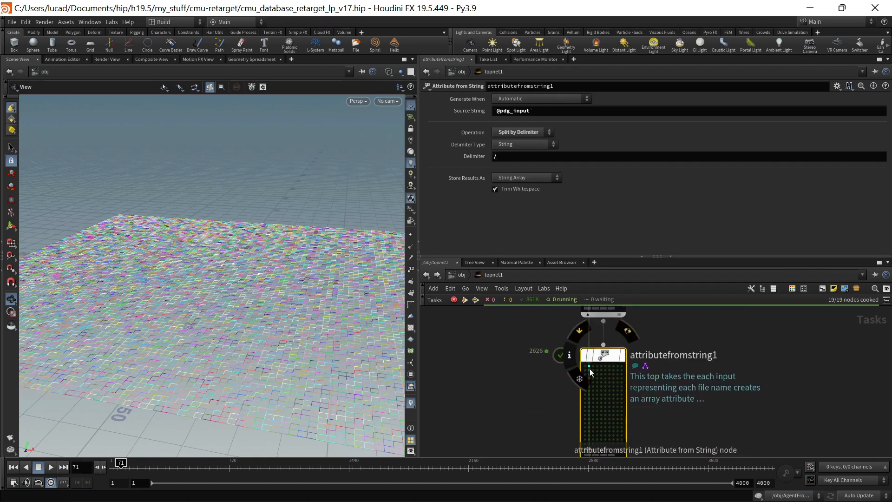
{"action": "left_click", "coordinate": [589, 365]}
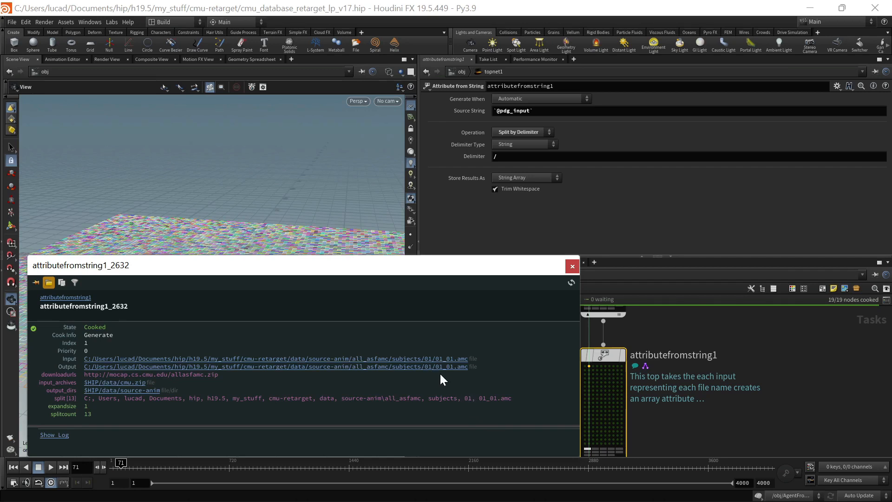
- Show attributecreate1's setname settings and work item 5277's info, then bring up the pdg.WorkItem docs
{"action": "left_click", "coordinate": [572, 266]}
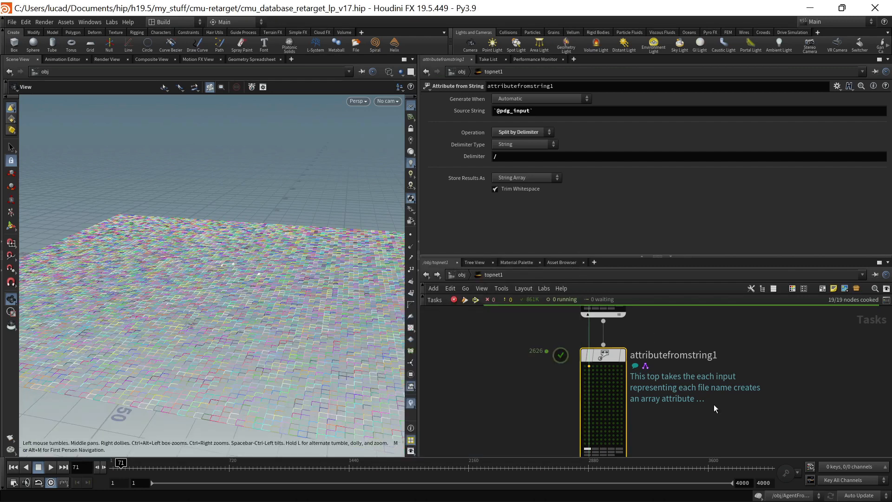
{"action": "scroll", "coordinate": [711, 411], "scroll_direction": "down", "scroll_amount": 3}
{"action": "scroll", "coordinate": [621, 378], "scroll_direction": "up", "scroll_amount": 3}
{"action": "left_click", "coordinate": [610, 377]}
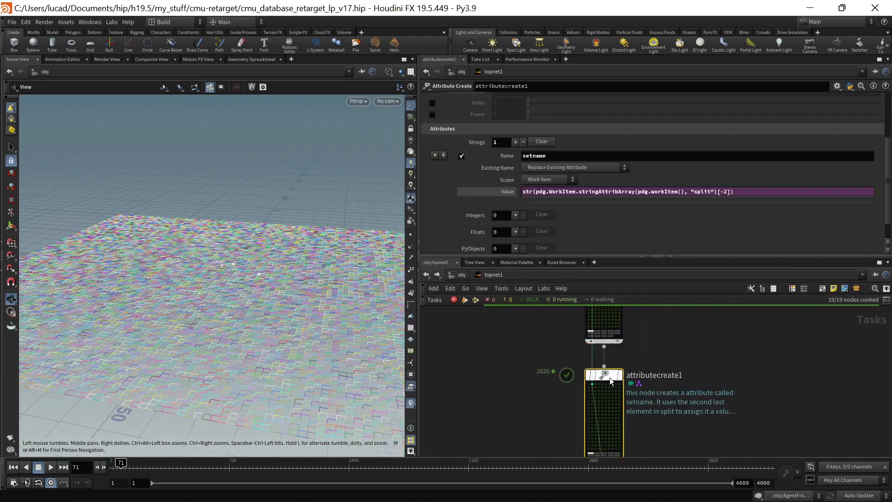
{"action": "scroll", "coordinate": [485, 162], "scroll_direction": "up", "scroll_amount": 2}
{"action": "scroll", "coordinate": [484, 161], "scroll_direction": "down", "scroll_amount": 2}
{"action": "scroll", "coordinate": [484, 162], "scroll_direction": "down", "scroll_amount": 1}
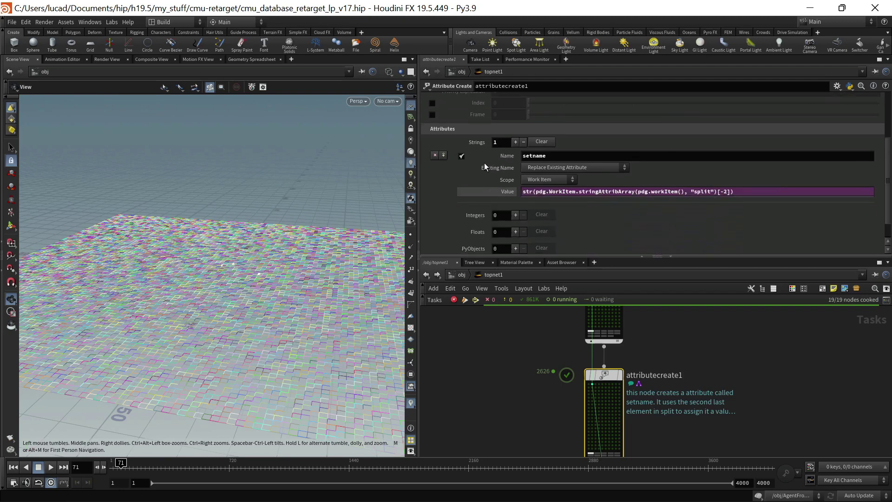
{"action": "left_click", "coordinate": [517, 168]}
{"action": "scroll", "coordinate": [593, 392], "scroll_direction": "up", "scroll_amount": 2}
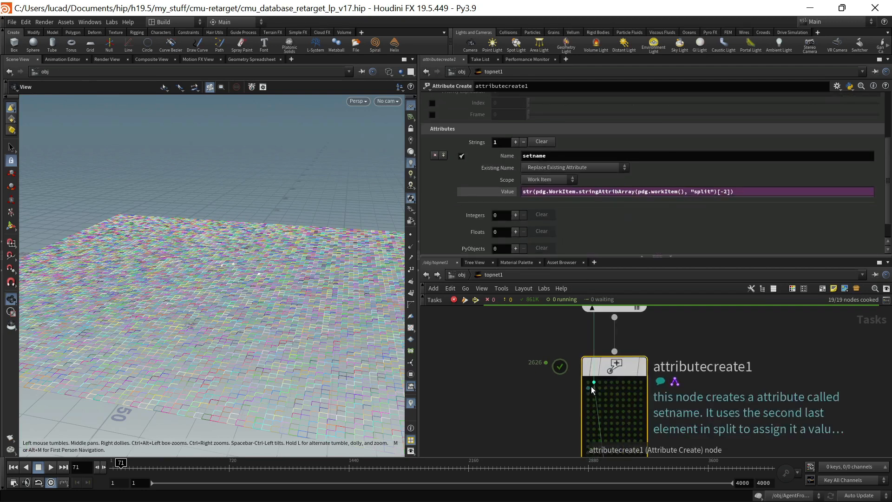
{"action": "left_click", "coordinate": [593, 382]}
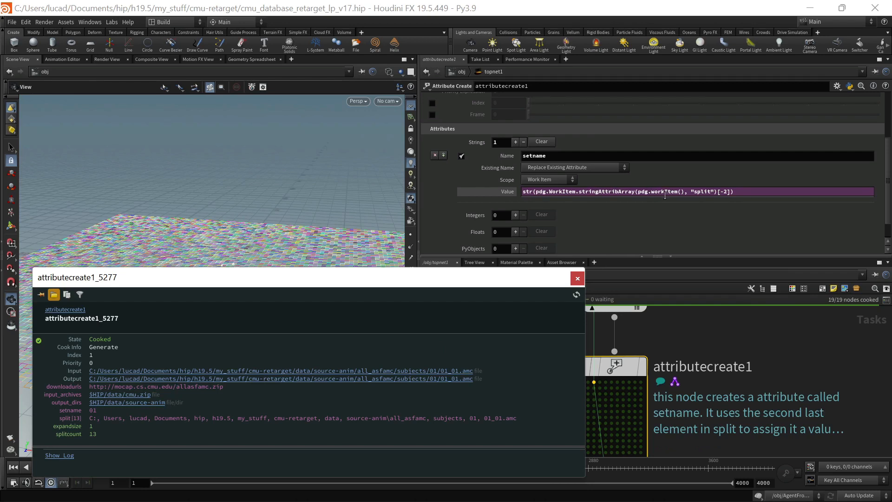
{"action": "key", "text": "alt+Tab"}
{"action": "key", "text": "alt+Tab"}
{"action": "key", "text": "alt+Tab"}
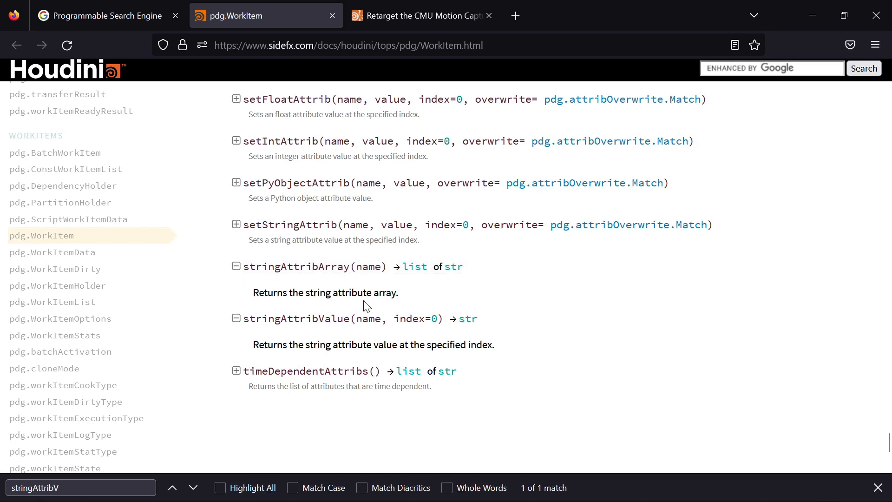
- Return from the stringAttribArray docs to Houdini and close the attributecreate1_5277 details
{"action": "key", "text": "alt+Tab"}
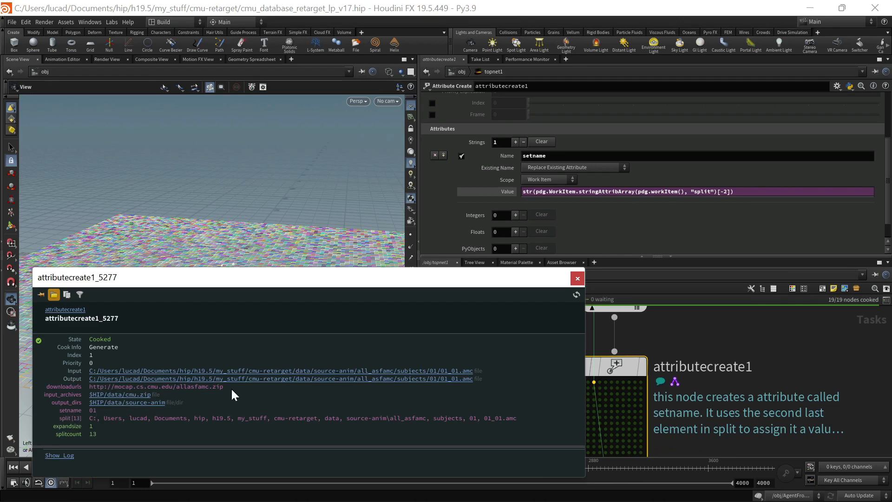
{"action": "left_click", "coordinate": [576, 279]}
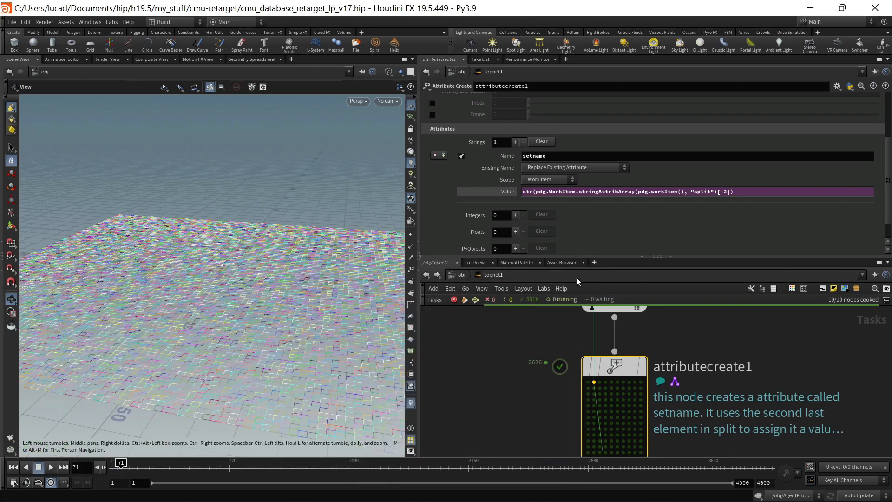
- Switch to File Explorer, go up to subjects and open folder 01 to list its .amc files
{"action": "key", "text": "alt+Tab"}
{"action": "key", "text": "alt+Tab"}
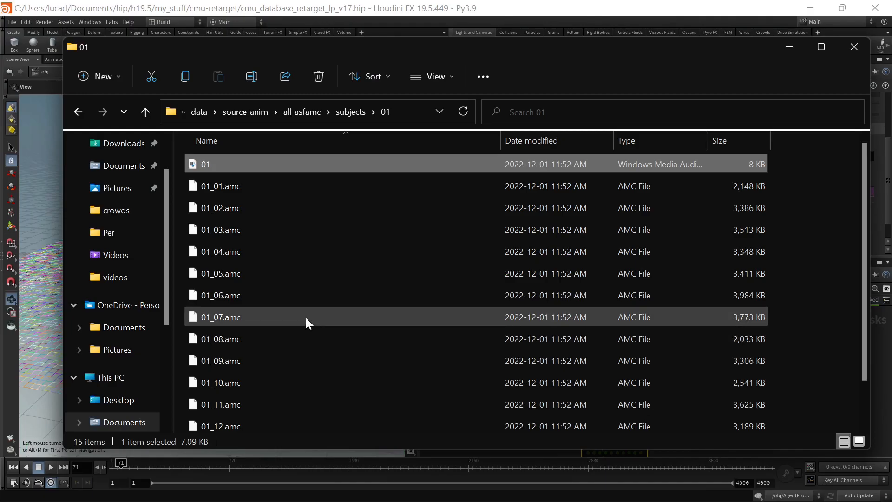
{"action": "left_click", "coordinate": [350, 111]}
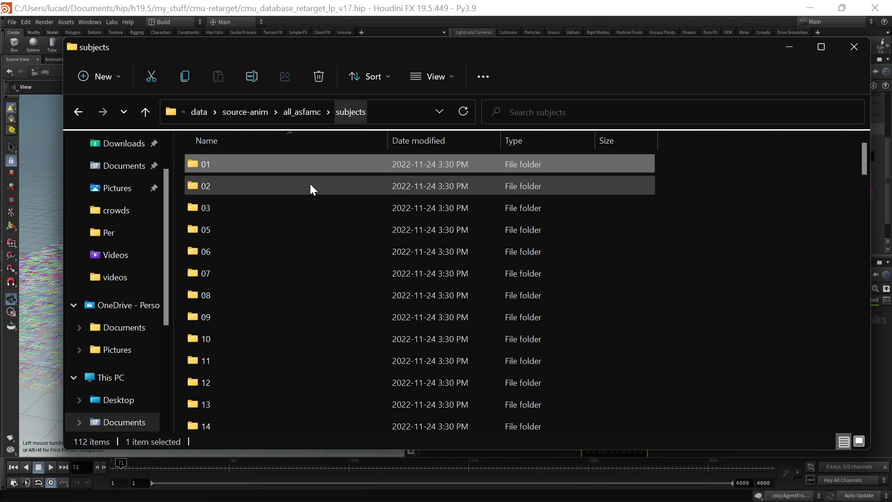
{"action": "double_click", "coordinate": [192, 164]}
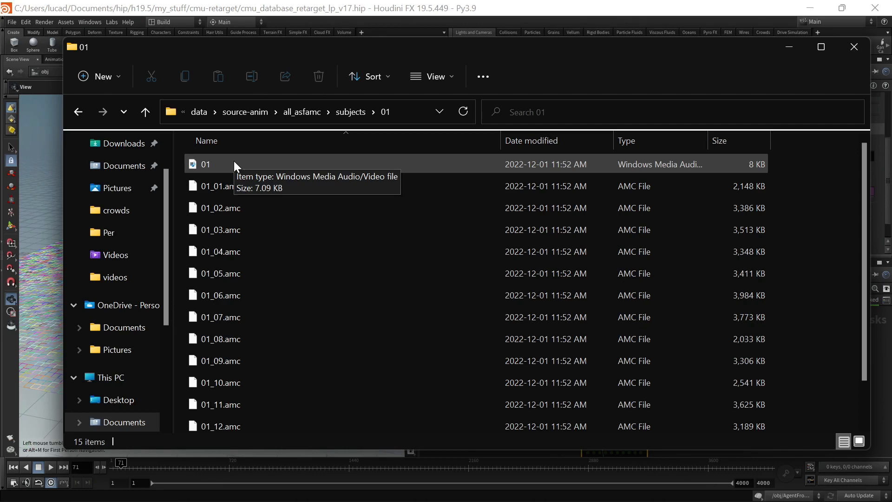
{"action": "key", "text": "alt+Tab"}
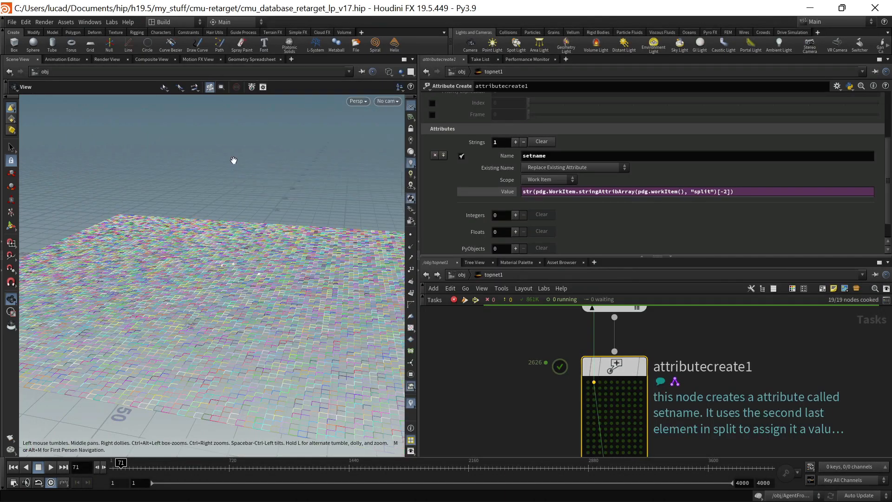
{"action": "scroll", "coordinate": [529, 345], "scroll_direction": "down", "scroll_amount": 5}
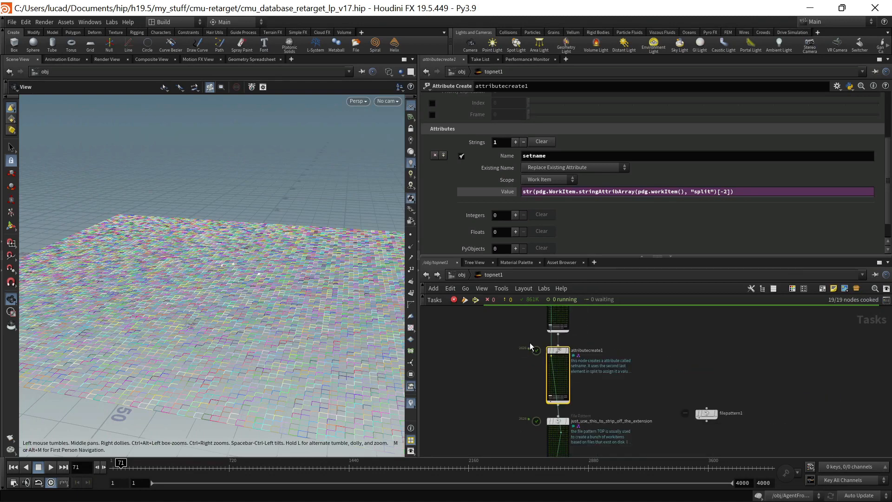
{"action": "middle_click_drag", "start_coordinate": [600, 413], "coordinate": [607, 354]}
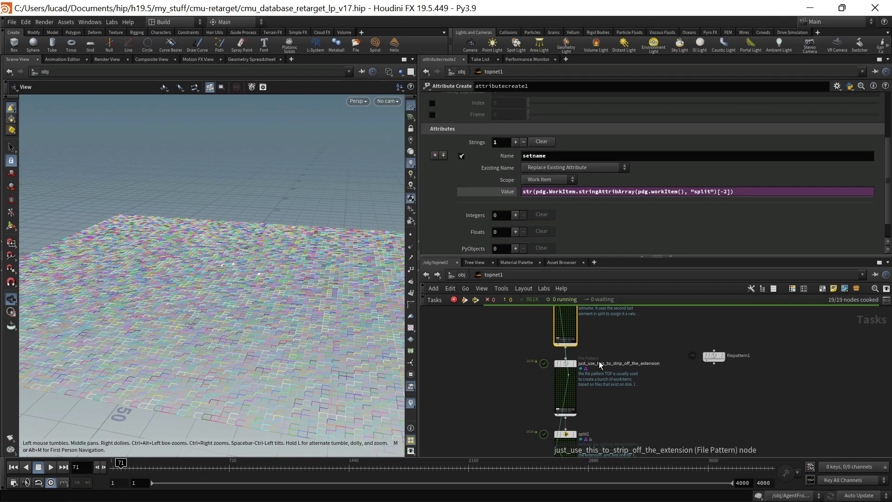
{"action": "scroll", "coordinate": [569, 380], "scroll_direction": "up", "scroll_amount": 3}
{"action": "scroll", "coordinate": [560, 368], "scroll_direction": "up", "scroll_amount": 2}
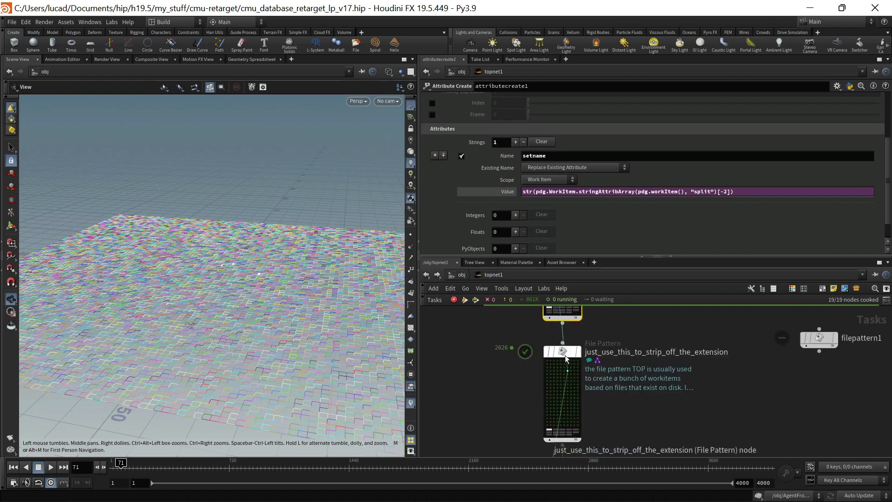
{"action": "left_click", "coordinate": [566, 353]}
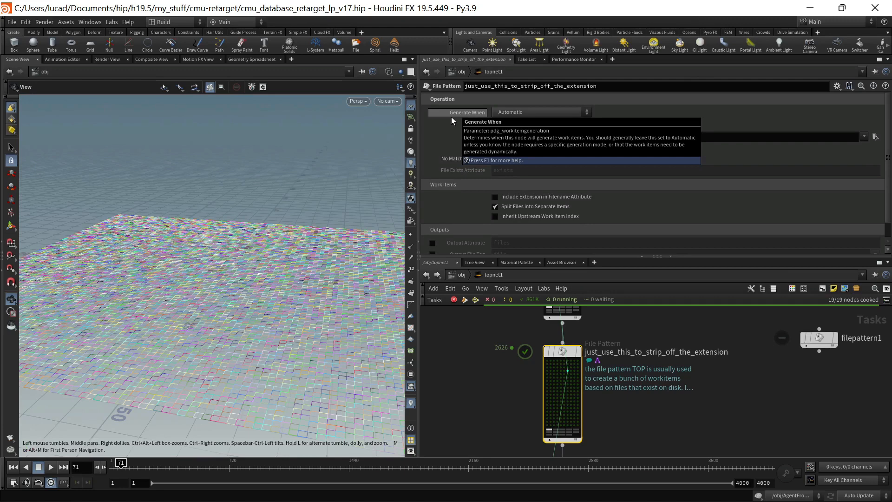
{"action": "mouse_move", "coordinate": [447, 170]}
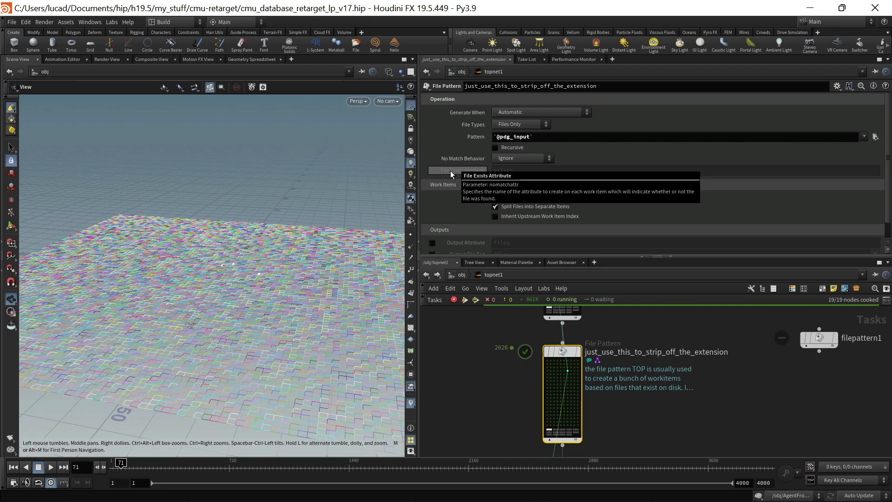
{"action": "middle_click_drag", "start_coordinate": [577, 336], "coordinate": [572, 345]}
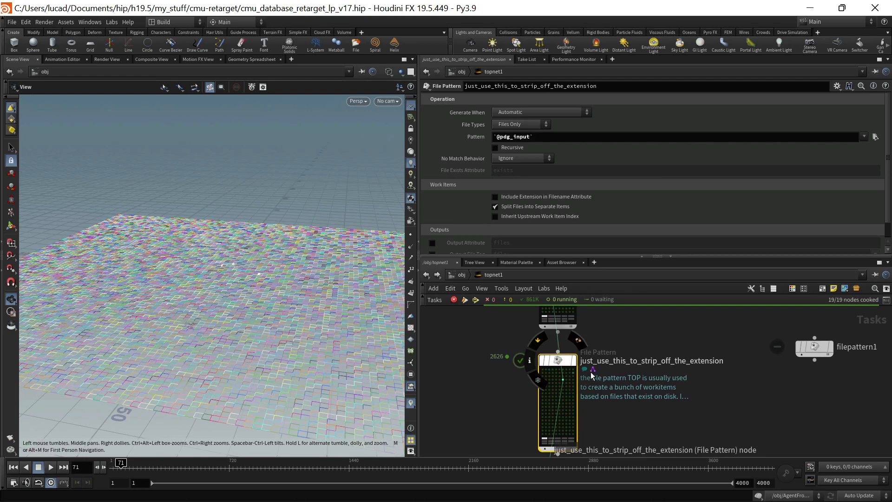
{"action": "scroll", "coordinate": [536, 215], "scroll_direction": "down", "scroll_amount": 1}
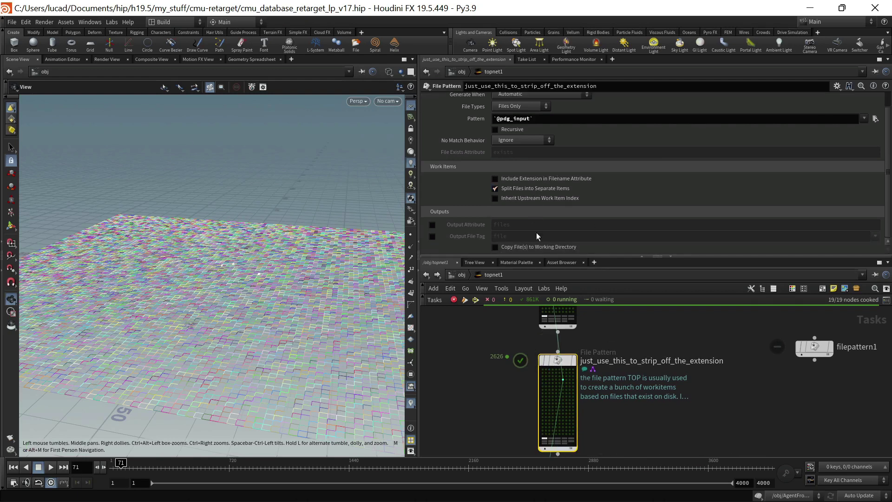
{"action": "left_click", "coordinate": [550, 376]}
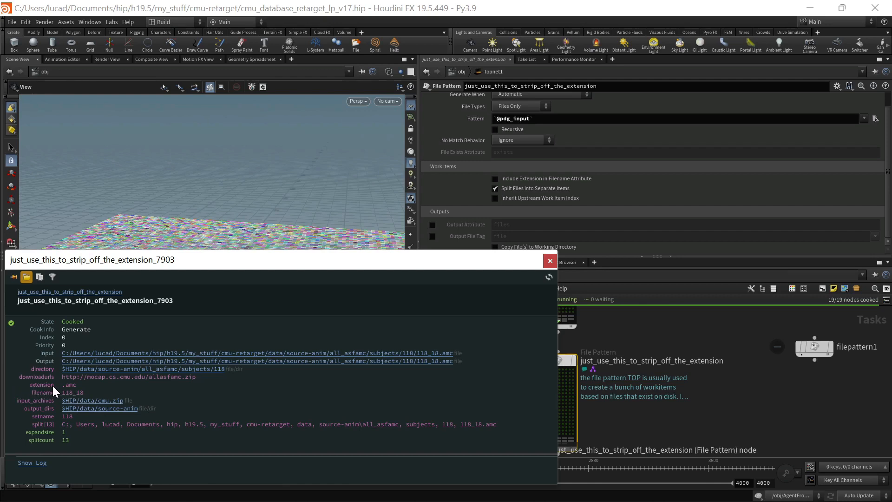
{"action": "left_click", "coordinate": [549, 260]}
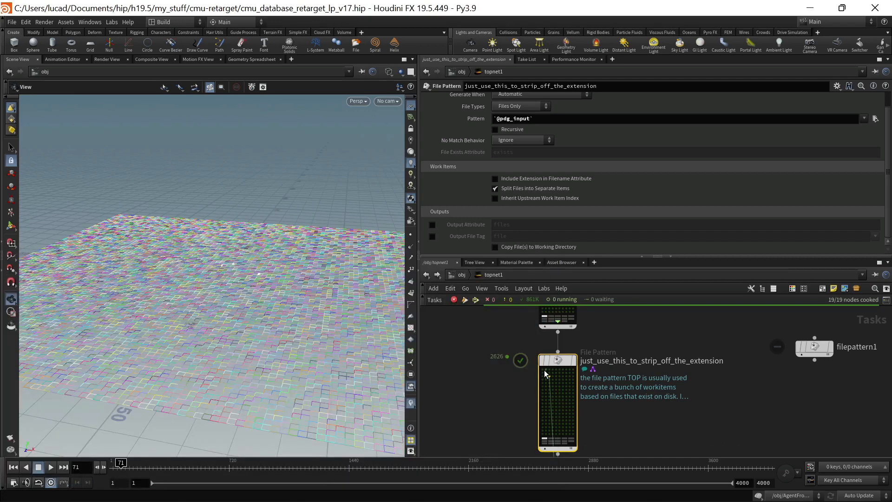
{"action": "scroll", "coordinate": [545, 379], "scroll_direction": "up", "scroll_amount": 5}
{"action": "left_click", "coordinate": [539, 358]}
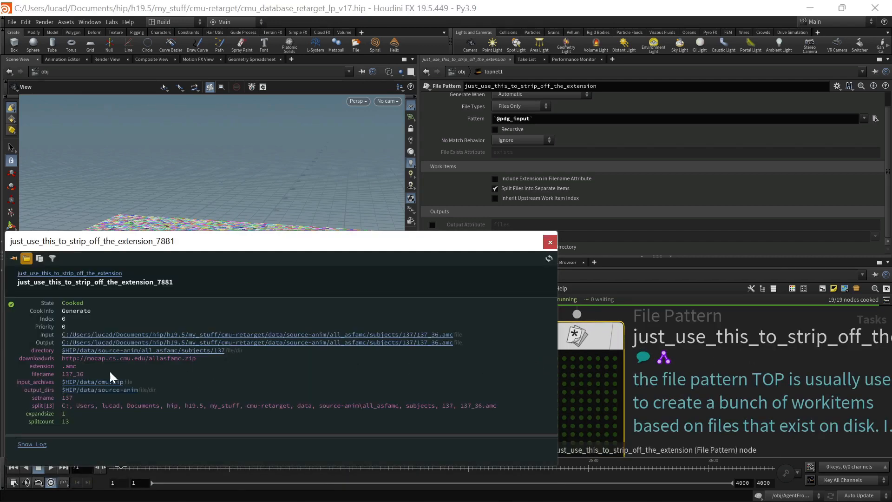
{"action": "left_click", "coordinate": [550, 240]}
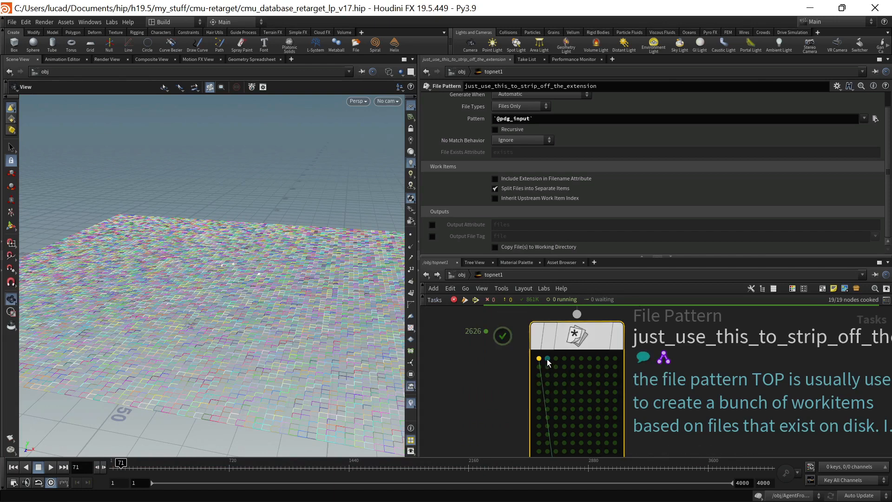
{"action": "left_click", "coordinate": [547, 359]}
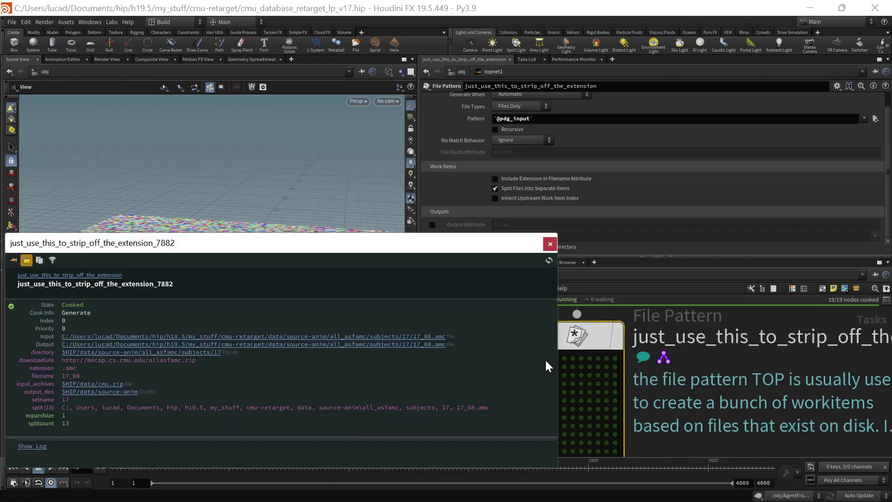
{"action": "left_click", "coordinate": [551, 244]}
{"action": "scroll", "coordinate": [596, 369], "scroll_direction": "down", "scroll_amount": 3}
{"action": "scroll", "coordinate": [593, 387], "scroll_direction": "down", "scroll_amount": 2}
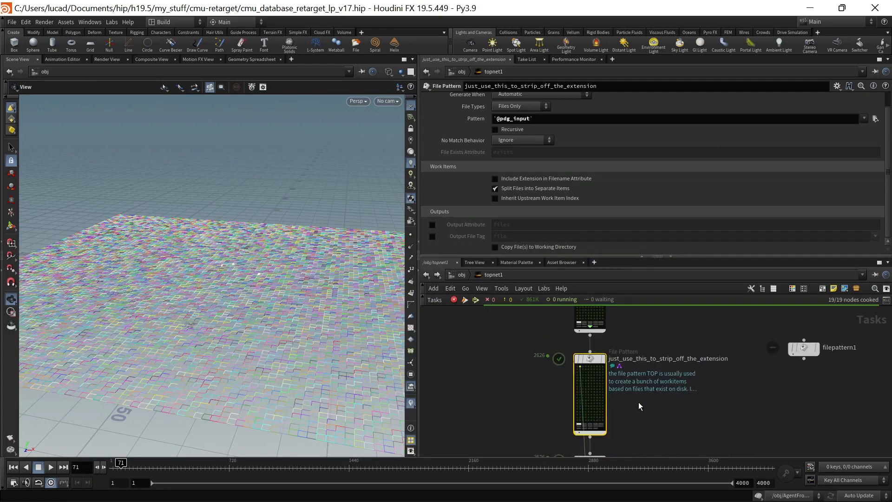
- Bring attributecreate1 and split1 into view and check another File Pattern work item showing filename 122_01 with .amc extension
{"action": "middle_click_drag", "start_coordinate": [643, 415], "coordinate": [636, 390]}
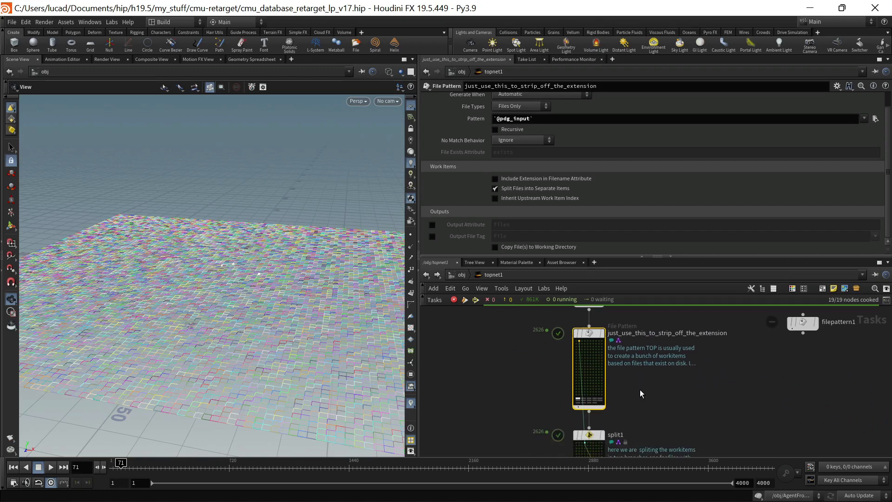
{"action": "scroll", "coordinate": [625, 391], "scroll_direction": "down", "scroll_amount": 3}
{"action": "scroll", "coordinate": [625, 392], "scroll_direction": "up", "scroll_amount": 2}
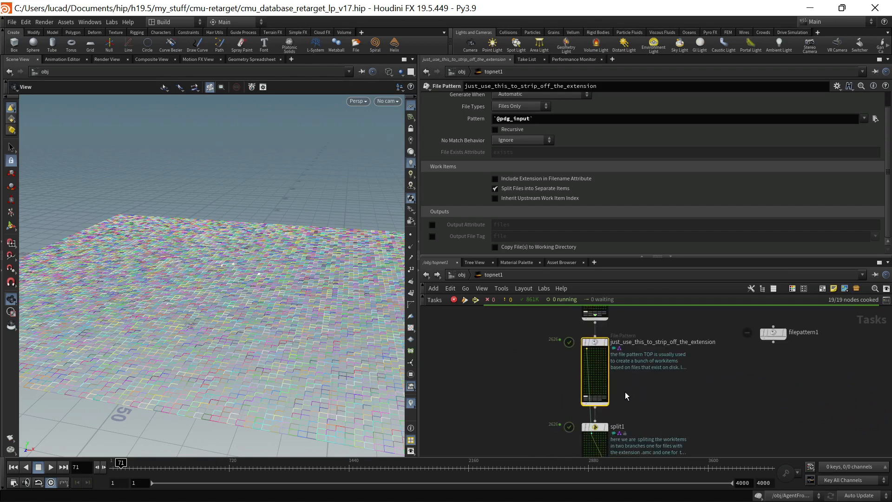
{"action": "scroll", "coordinate": [625, 392], "scroll_direction": "up", "scroll_amount": 2}
{"action": "scroll", "coordinate": [582, 340], "scroll_direction": "up", "scroll_amount": 2}
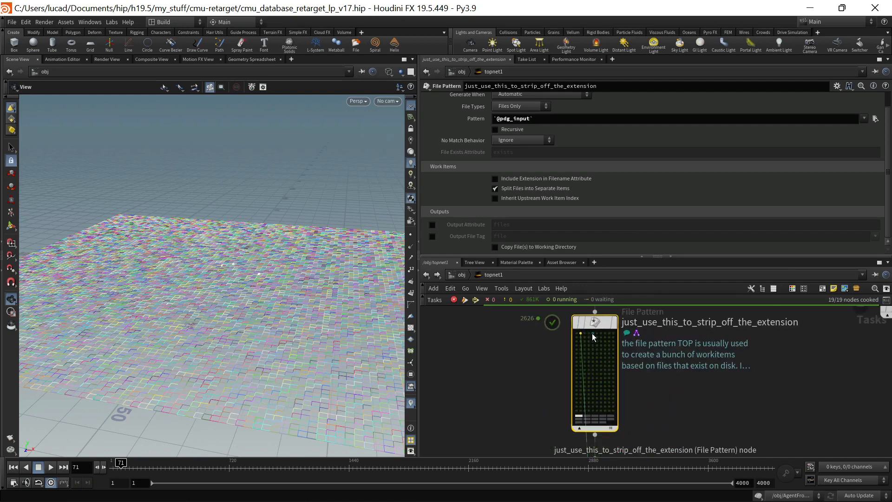
{"action": "left_click", "coordinate": [584, 337]}
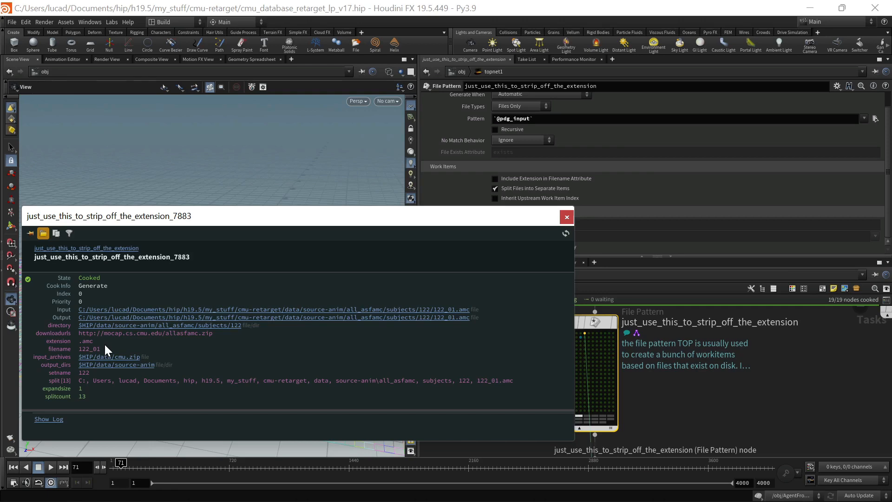
{"action": "left_click", "coordinate": [567, 217]}
{"action": "scroll", "coordinate": [705, 401], "scroll_direction": "down", "scroll_amount": 5}
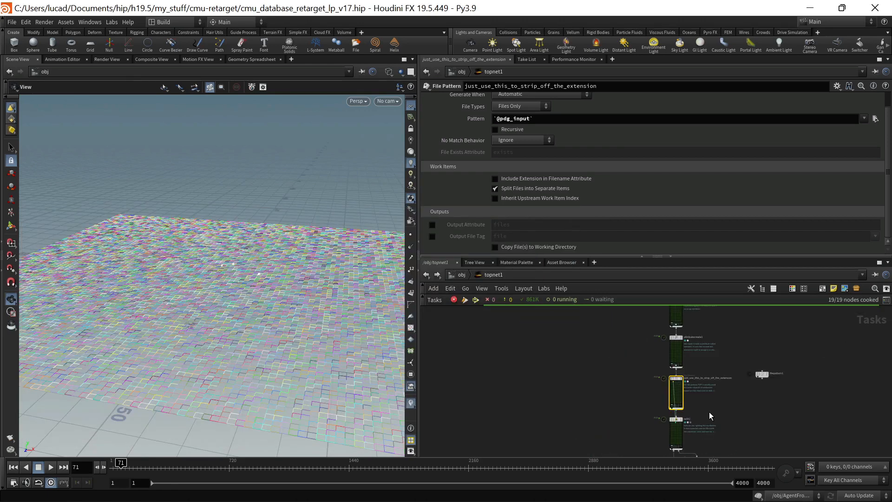
- Show split1's .asf split expression and read the Split node's help page
{"action": "middle_click_drag", "start_coordinate": [710, 412], "coordinate": [652, 335]}
{"action": "scroll", "coordinate": [703, 334], "scroll_direction": "up", "scroll_amount": 4}
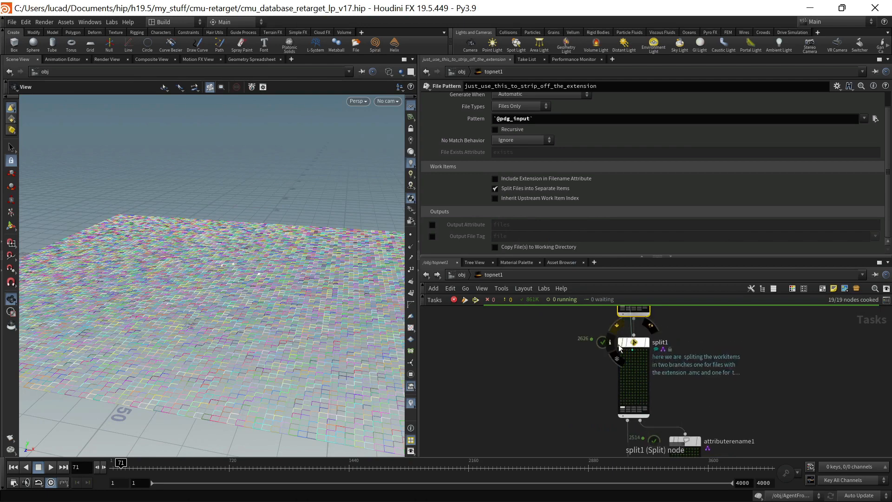
{"action": "left_click", "coordinate": [631, 345]}
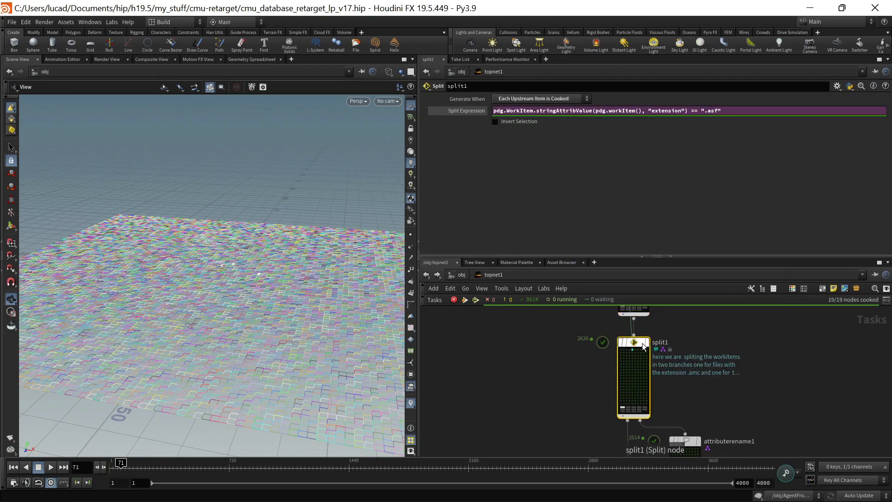
{"action": "scroll", "coordinate": [613, 335], "scroll_direction": "down", "scroll_amount": 3}
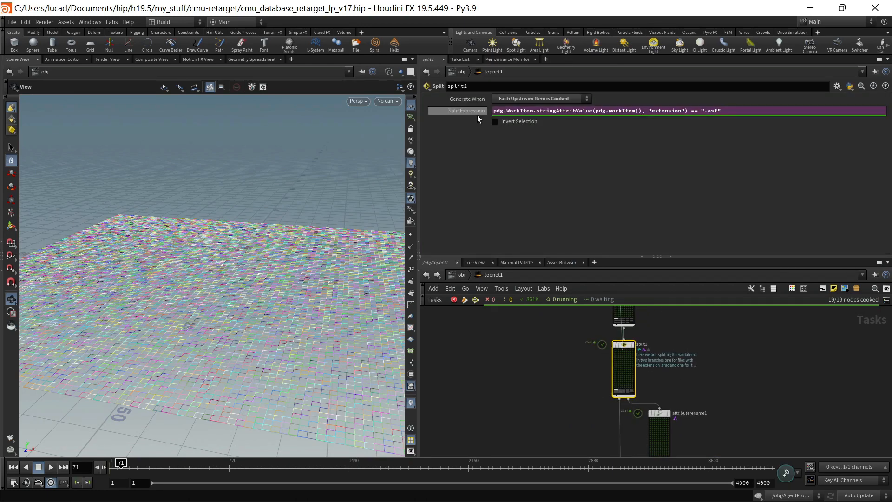
{"action": "left_click", "coordinate": [874, 85]}
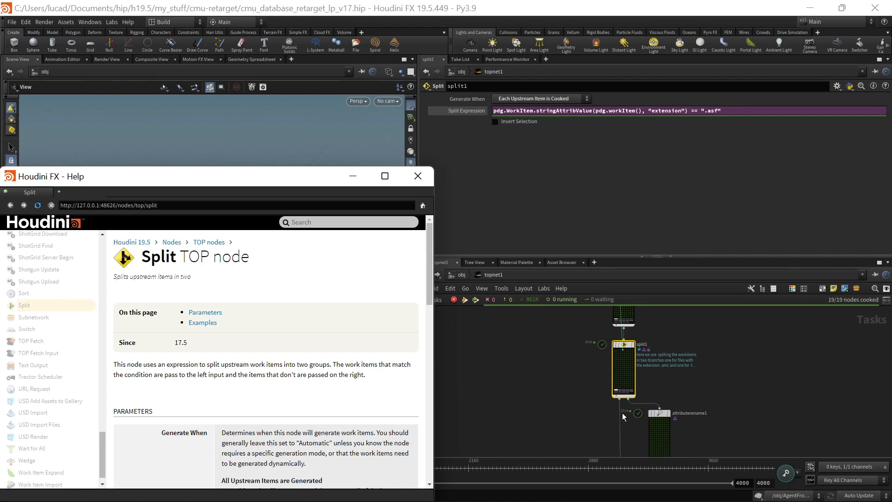
{"action": "left_click", "coordinate": [417, 175]}
{"action": "scroll", "coordinate": [682, 354], "scroll_direction": "up", "scroll_amount": 2}
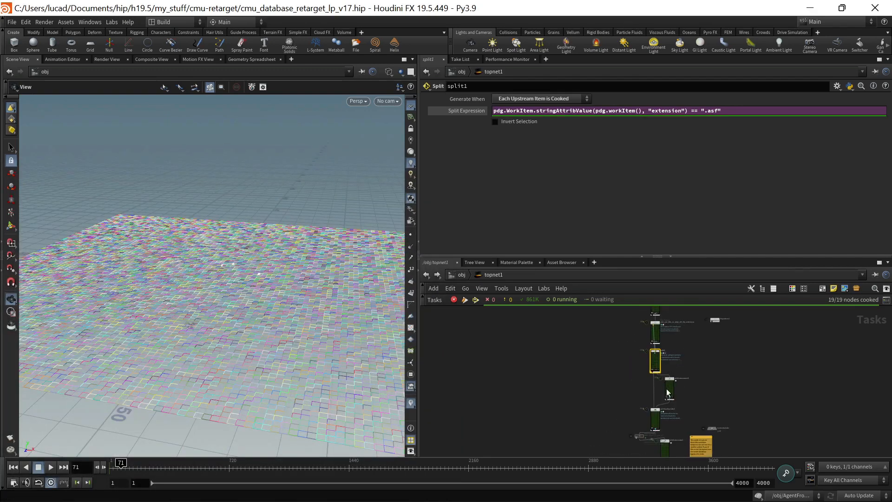
{"action": "scroll", "coordinate": [648, 352], "scroll_direction": "up", "scroll_amount": 2}
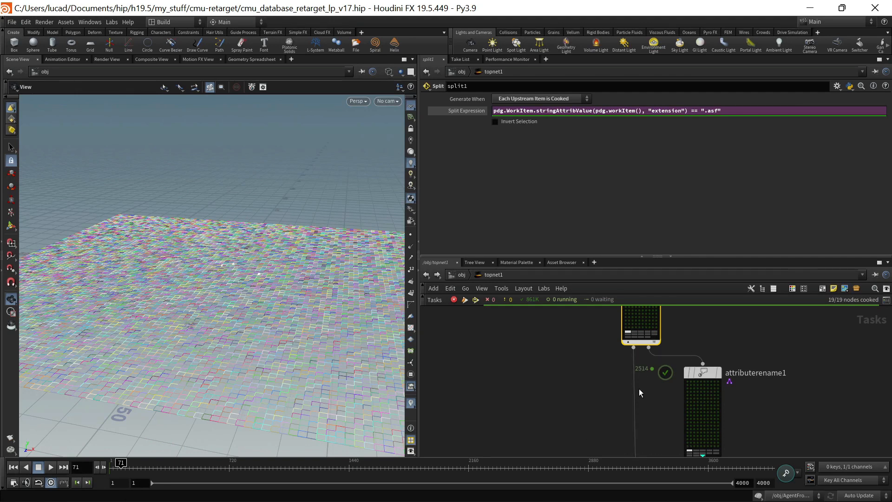
{"action": "scroll", "coordinate": [645, 383], "scroll_direction": "down", "scroll_amount": 2}
{"action": "scroll", "coordinate": [669, 379], "scroll_direction": "up", "scroll_amount": 2}
- Show attributerename1's parameters renaming filename to clipname, with the upstream node in view
{"action": "left_click", "coordinate": [685, 377]}
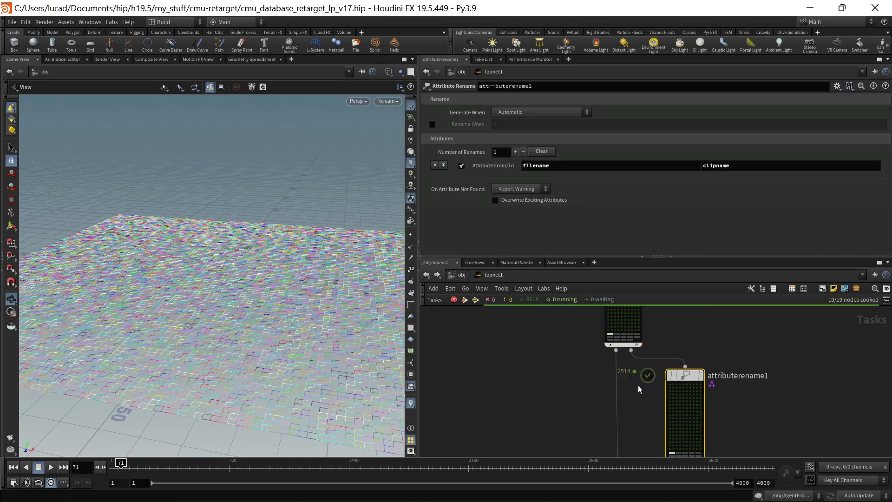
{"action": "middle_click_drag", "start_coordinate": [688, 331], "coordinate": [670, 373]}
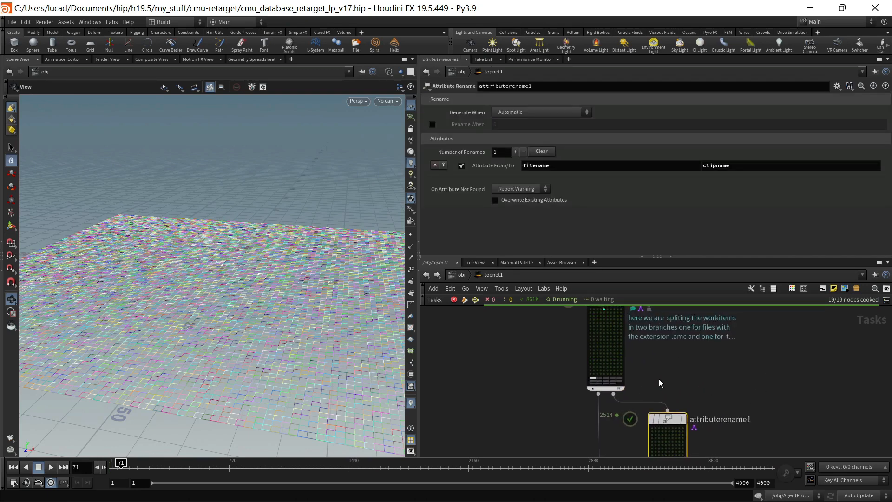
{"action": "scroll", "coordinate": [658, 382], "scroll_direction": "down", "scroll_amount": 3}
{"action": "scroll", "coordinate": [658, 390], "scroll_direction": "up", "scroll_amount": 2}
{"action": "scroll", "coordinate": [657, 401], "scroll_direction": "up", "scroll_amount": 2}
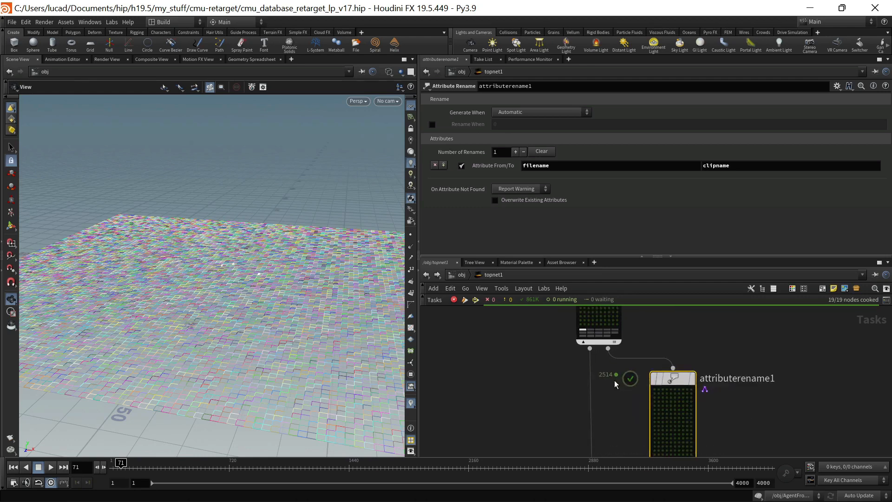
{"action": "scroll", "coordinate": [625, 370], "scroll_direction": "down", "scroll_amount": 2}
{"action": "scroll", "coordinate": [621, 368], "scroll_direction": "down", "scroll_amount": 1}
{"action": "middle_click_drag", "start_coordinate": [597, 351], "coordinate": [587, 376]}
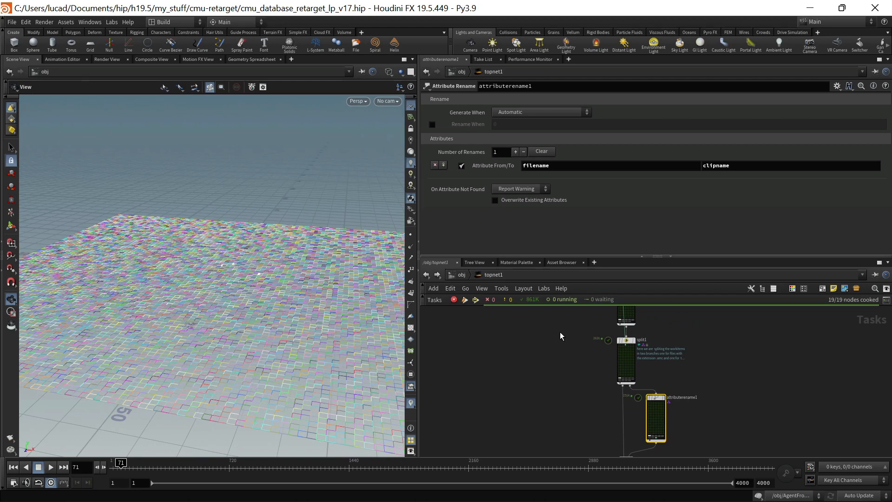
{"action": "scroll", "coordinate": [648, 399], "scroll_direction": "up", "scroll_amount": 1}
{"action": "scroll", "coordinate": [656, 400], "scroll_direction": "up", "scroll_amount": 2}
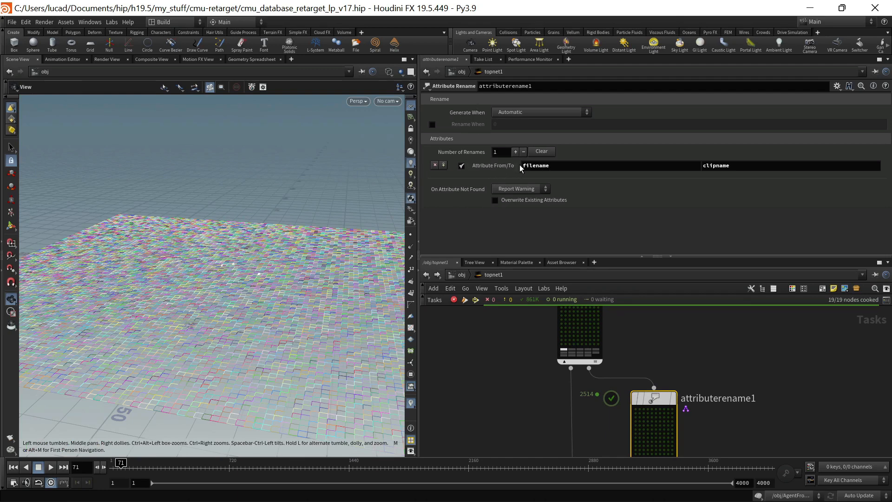
- Check an attributerename1 work item's clipname 01_01, then verify 01_01.amc in Explorer folder 01 and return
{"action": "left_click", "coordinate": [634, 414]}
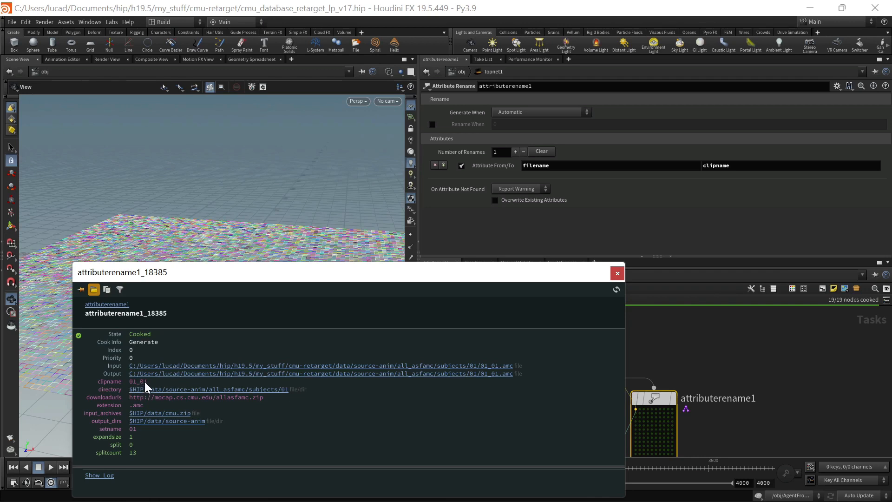
{"action": "left_click", "coordinate": [616, 273]}
{"action": "key", "text": "alt+Tab"}
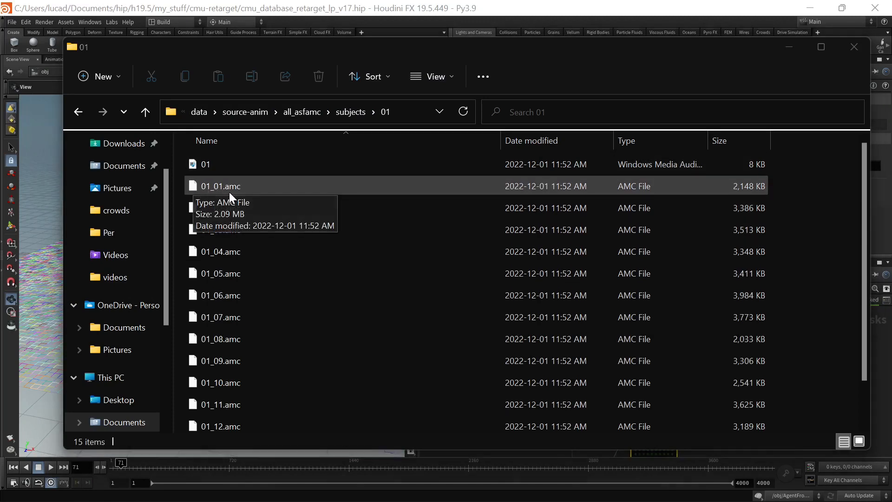
{"action": "key", "text": "alt+Tab"}
{"action": "scroll", "coordinate": [718, 444], "scroll_direction": "down", "scroll_amount": 3}
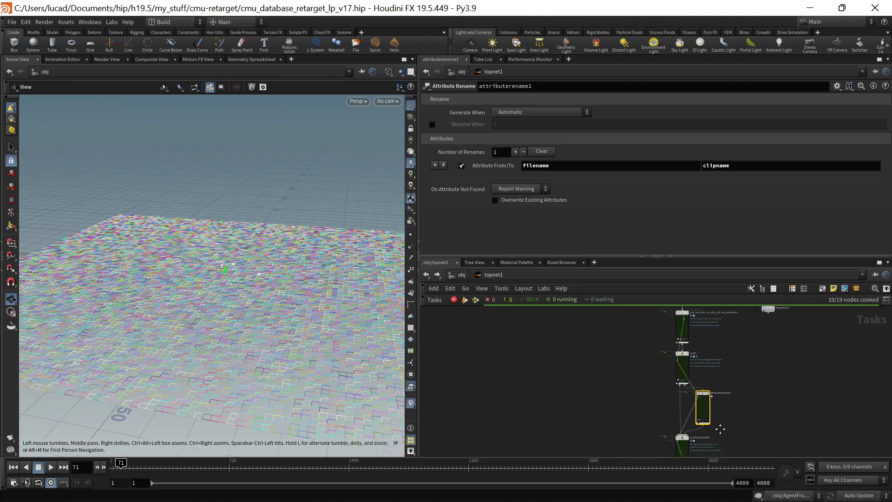
- Select partitionbynode1 in the TOP network to review how it splits partitions by setname
{"action": "middle_click_drag", "start_coordinate": [717, 448], "coordinate": [704, 393]}
{"action": "scroll", "coordinate": [702, 393], "scroll_direction": "up", "scroll_amount": 3}
{"action": "scroll", "coordinate": [629, 390], "scroll_direction": "down", "scroll_amount": 2}
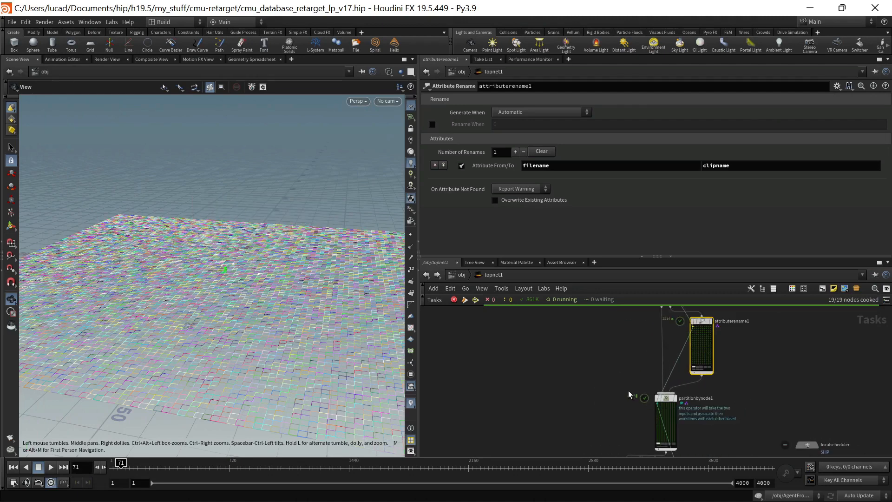
{"action": "scroll", "coordinate": [628, 391], "scroll_direction": "down", "scroll_amount": 2}
{"action": "middle_click_drag", "start_coordinate": [625, 388], "coordinate": [571, 381]}
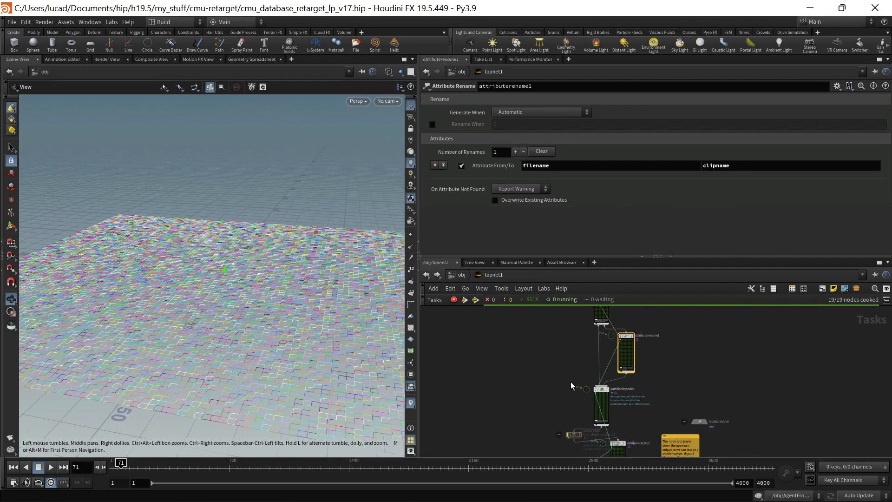
{"action": "scroll", "coordinate": [601, 390], "scroll_direction": "up", "scroll_amount": 5}
{"action": "left_click", "coordinate": [607, 404]}
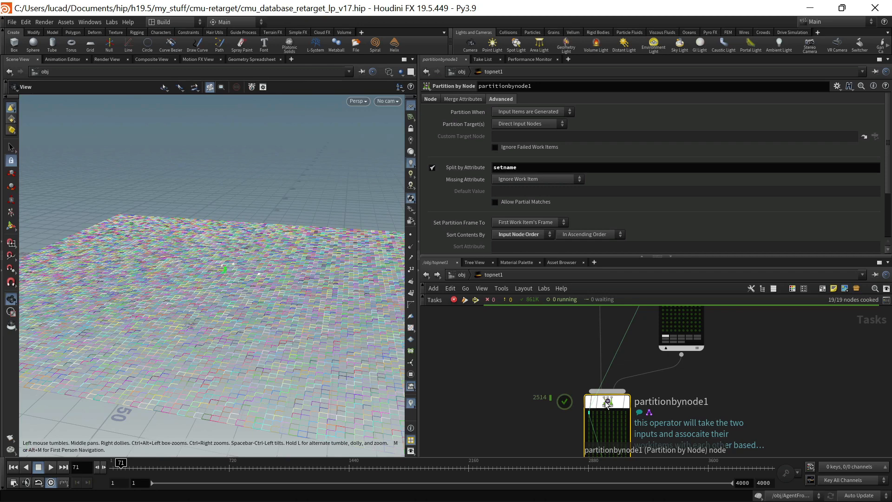
{"action": "scroll", "coordinate": [605, 401], "scroll_direction": "down", "scroll_amount": 3}
{"action": "scroll", "coordinate": [605, 401], "scroll_direction": "up", "scroll_amount": 3}
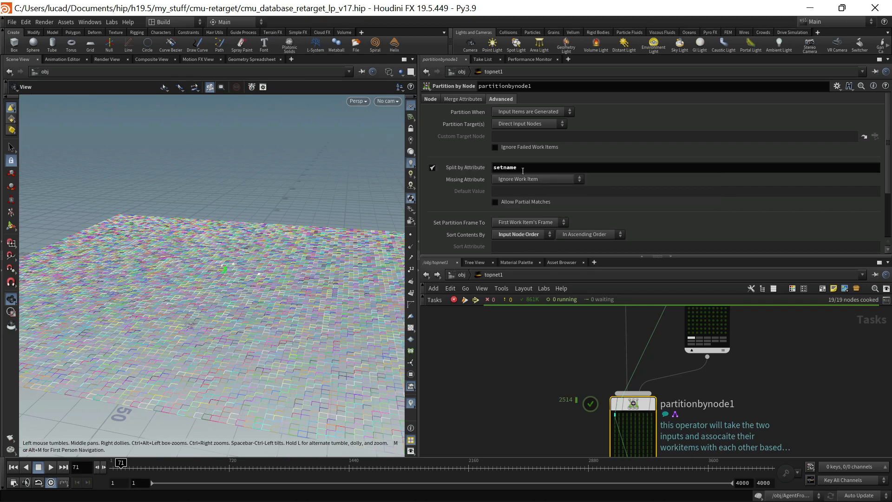
- Review partitionbynode1's Advanced tab settings and return to its Node tab
{"action": "left_click", "coordinate": [500, 99]}
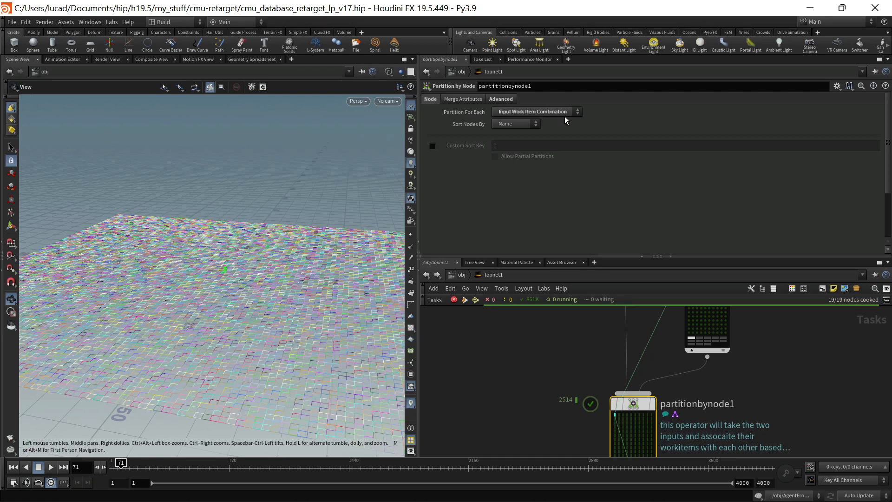
{"action": "left_click", "coordinate": [498, 99]}
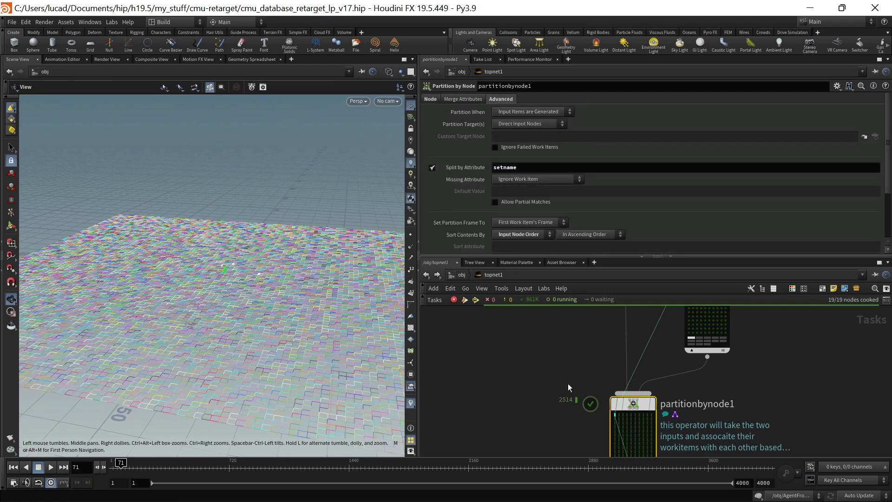
{"action": "scroll", "coordinate": [568, 383], "scroll_direction": "down", "scroll_amount": 3}
{"action": "scroll", "coordinate": [547, 350], "scroll_direction": "down", "scroll_amount": 5}
{"action": "scroll", "coordinate": [537, 418], "scroll_direction": "up", "scroll_amount": 3}
{"action": "scroll", "coordinate": [558, 411], "scroll_direction": "up", "scroll_amount": 3}
- Select attributecreate1 and inspect a work item showing setname 01 from the 01_02.amc path
{"action": "left_click", "coordinate": [580, 411]}
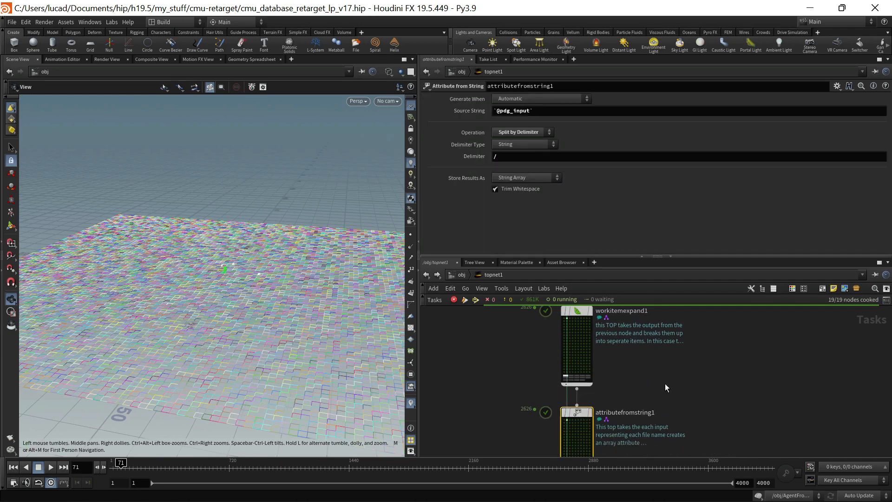
{"action": "middle_click_drag", "start_coordinate": [665, 383], "coordinate": [652, 346]}
{"action": "scroll", "coordinate": [609, 397], "scroll_direction": "up", "scroll_amount": 1}
{"action": "left_click", "coordinate": [598, 384]}
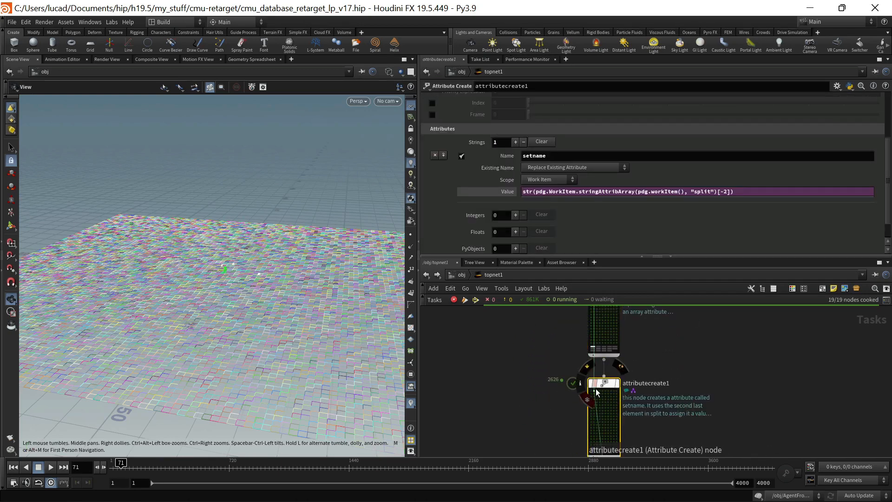
{"action": "left_click", "coordinate": [596, 390]}
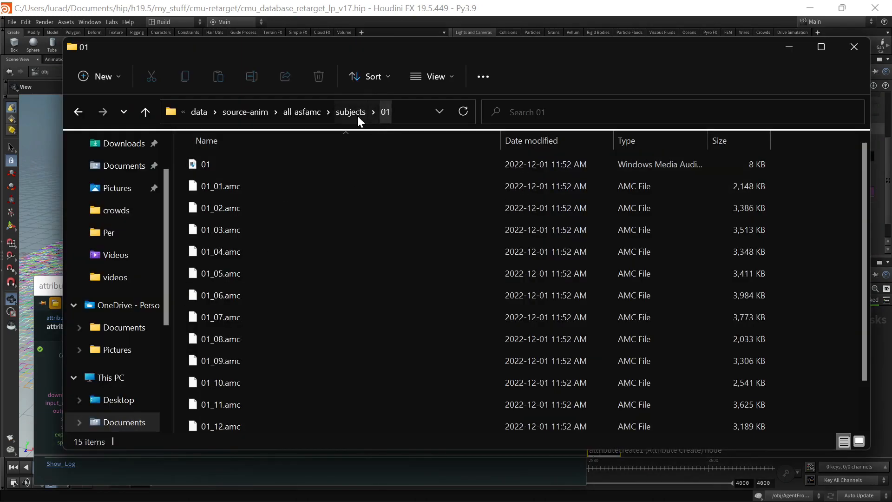
- Browse the subjects folder in File Explorer and look inside subject folder 01
{"action": "left_click", "coordinate": [351, 112]}
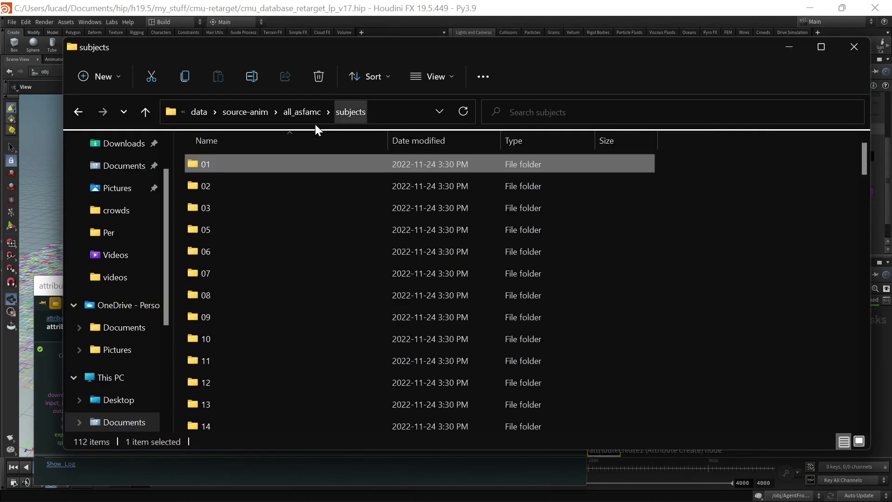
{"action": "double_click", "coordinate": [191, 164]}
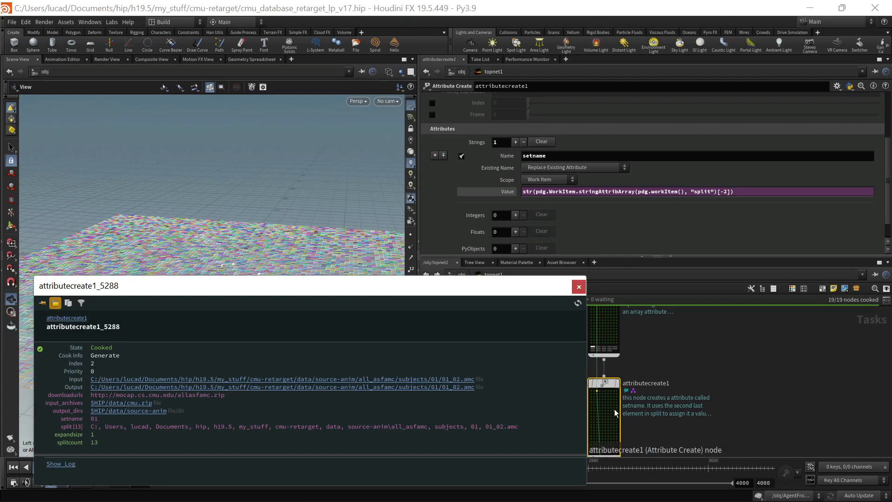
- Inspect a partitionbynode1 work item pairing 01.asf with 01_03.amc under setname 01
{"action": "left_click", "coordinate": [578, 286]}
{"action": "key", "text": "h"}
{"action": "scroll", "coordinate": [697, 334], "scroll_direction": "up", "scroll_amount": 5}
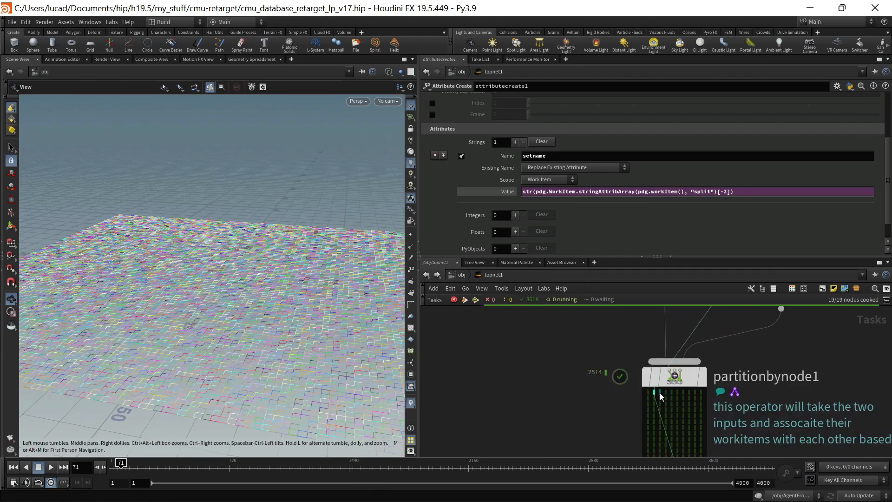
{"action": "left_click", "coordinate": [659, 393]}
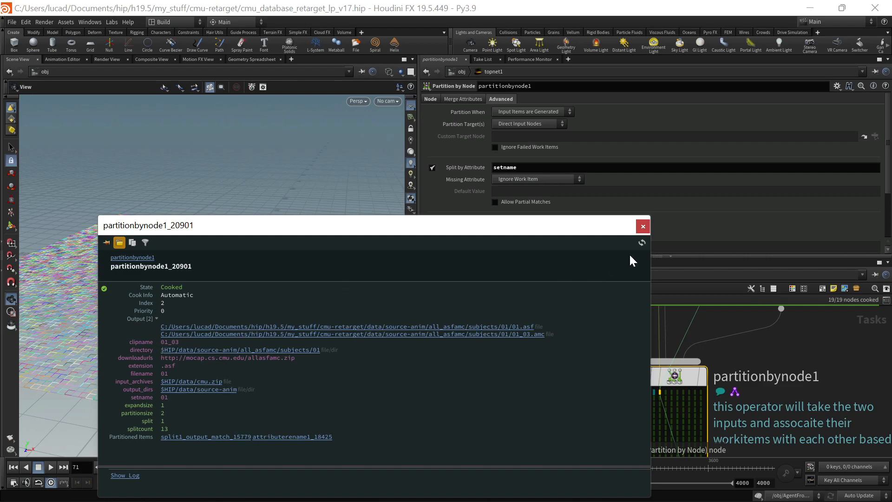
{"action": "left_click", "coordinate": [643, 226]}
{"action": "scroll", "coordinate": [718, 324], "scroll_direction": "down", "scroll_amount": 3}
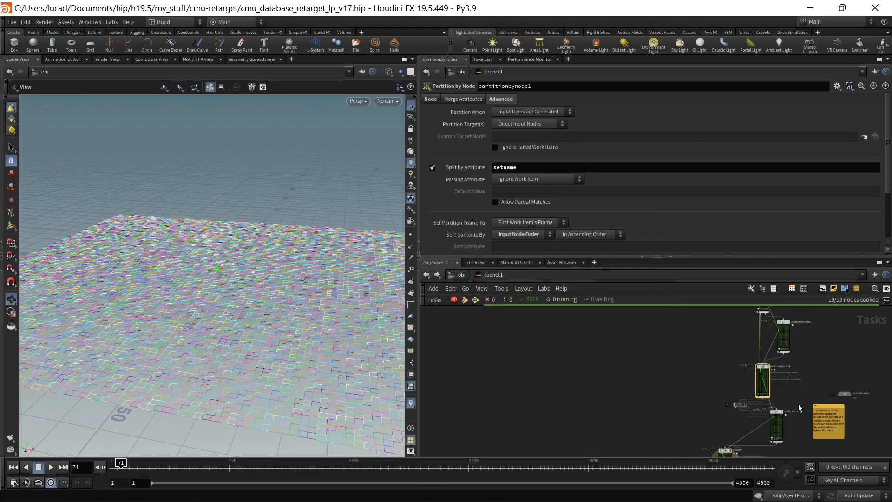
{"action": "scroll", "coordinate": [766, 357], "scroll_direction": "up", "scroll_amount": 3}
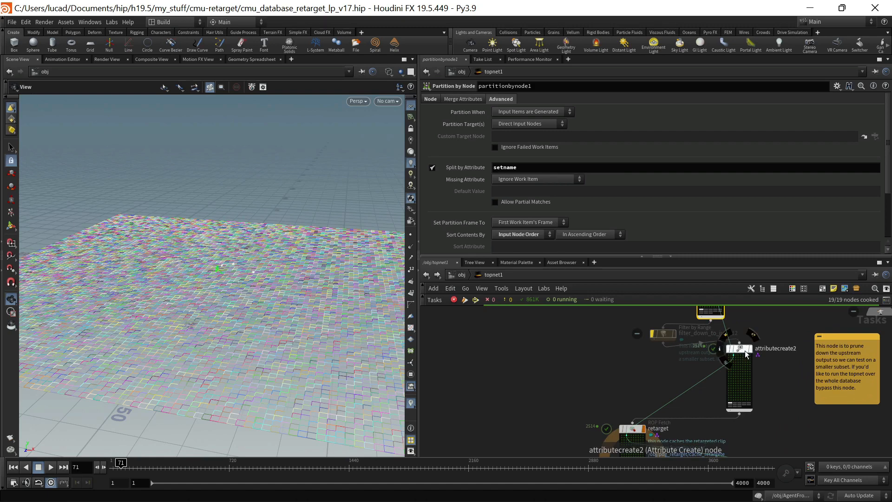
{"action": "left_click", "coordinate": [745, 353]}
{"action": "scroll", "coordinate": [488, 196], "scroll_direction": "up", "scroll_amount": 3}
{"action": "scroll", "coordinate": [494, 213], "scroll_direction": "up", "scroll_amount": 2}
{"action": "scroll", "coordinate": [493, 214], "scroll_direction": "down", "scroll_amount": 1}
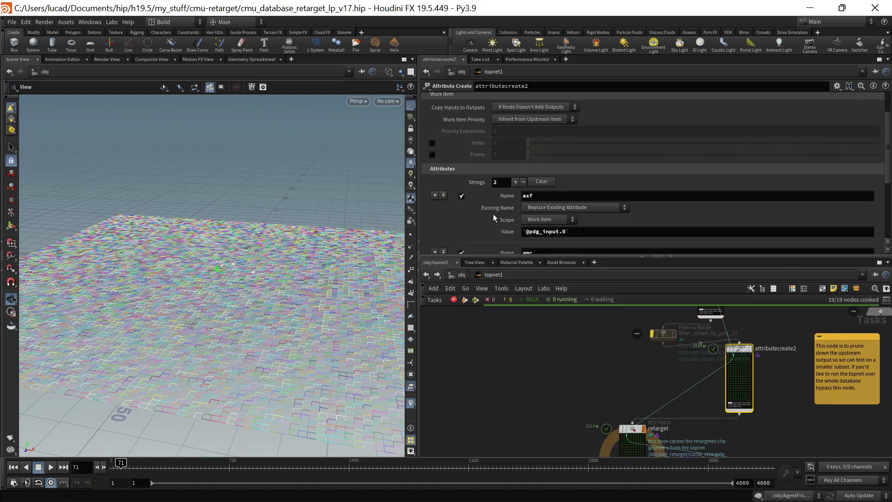
{"action": "scroll", "coordinate": [493, 215], "scroll_direction": "down", "scroll_amount": 3}
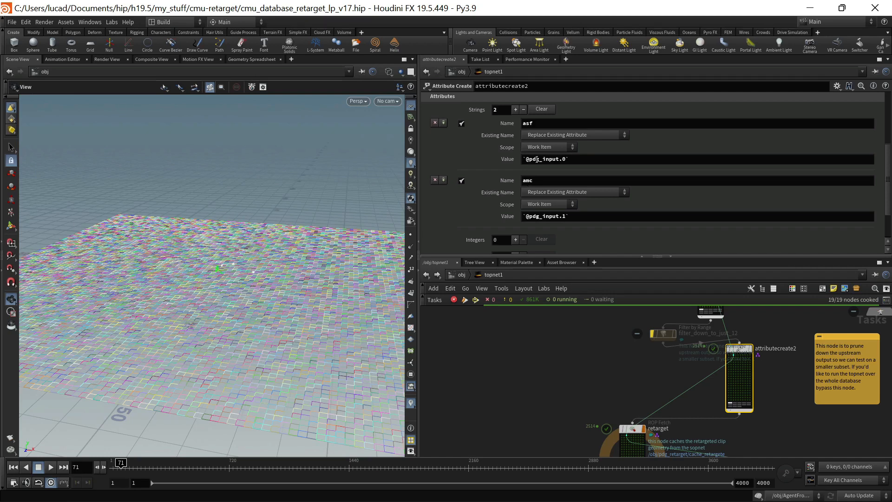
{"action": "mouse_move", "coordinate": [757, 342]}
{"action": "middle_mouse_down"}
{"action": "mouse_move", "coordinate": [751, 420]}
{"action": "mouse_move", "coordinate": [734, 353]}
{"action": "middle_mouse_up"}
{"action": "left_click", "coordinate": [704, 356]}
{"action": "left_click", "coordinate": [720, 392]}
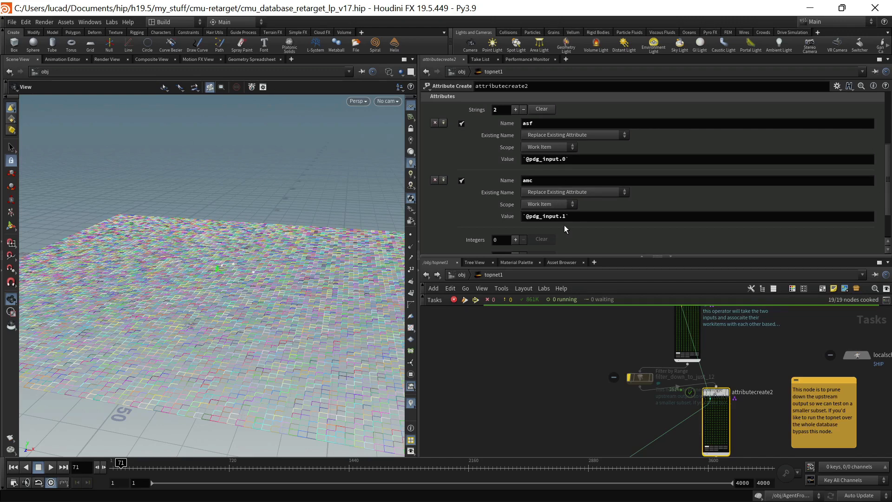
{"action": "scroll", "coordinate": [725, 410], "scroll_direction": "up", "scroll_amount": 4}
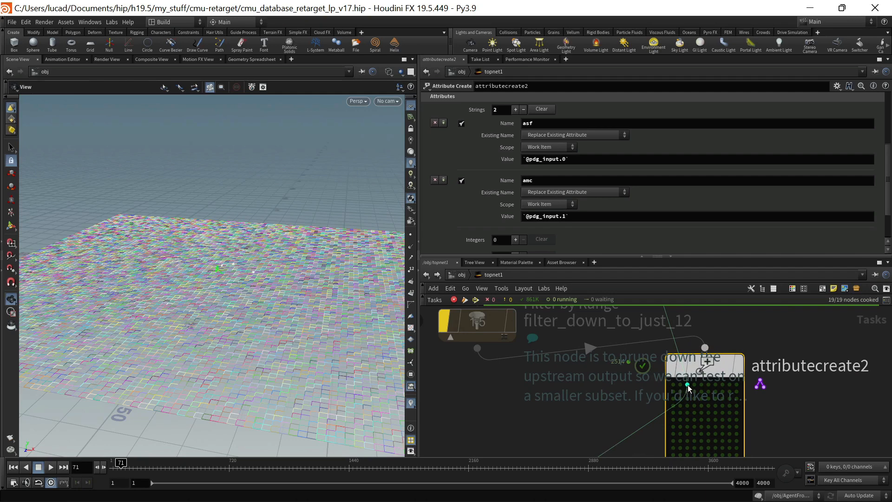
- Inspect an attributecreate2 work item showing 01.asf and 01_03.amc, then close it
{"action": "left_click", "coordinate": [688, 388]}
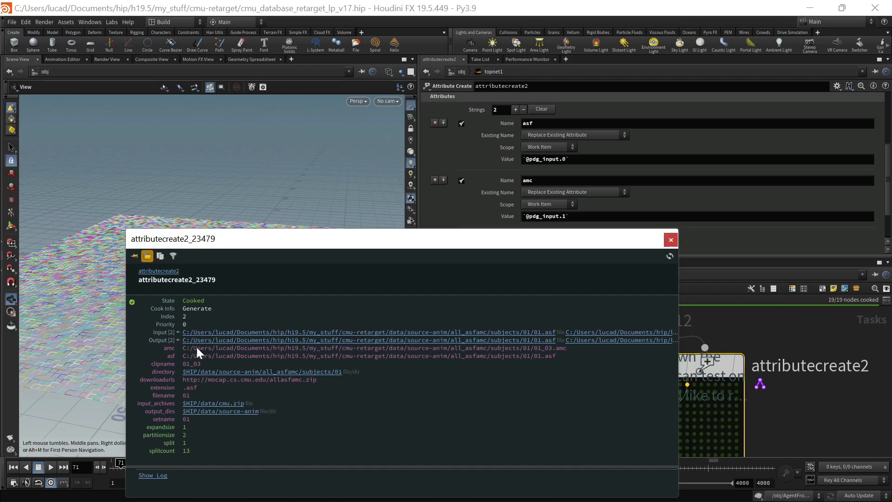
{"action": "left_click", "coordinate": [671, 241]}
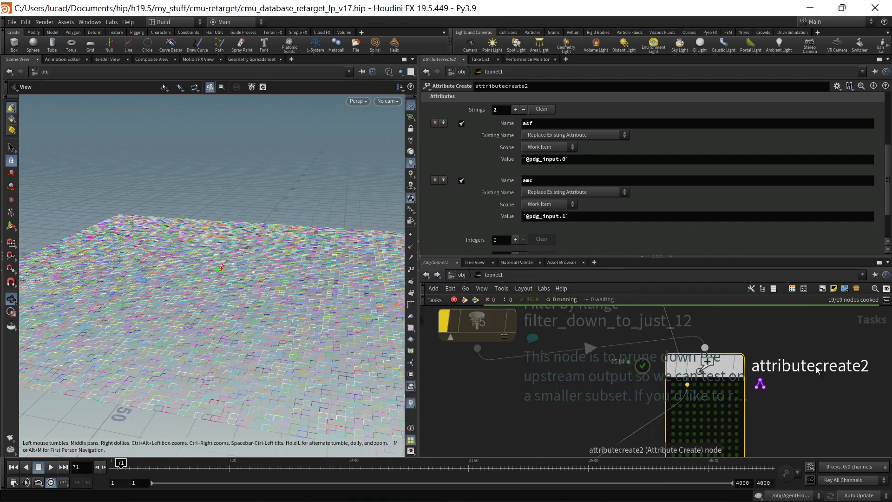
{"action": "scroll", "coordinate": [719, 400], "scroll_direction": "down", "scroll_amount": 3}
{"action": "scroll", "coordinate": [690, 369], "scroll_direction": "up", "scroll_amount": 4}
{"action": "left_click", "coordinate": [688, 368]}
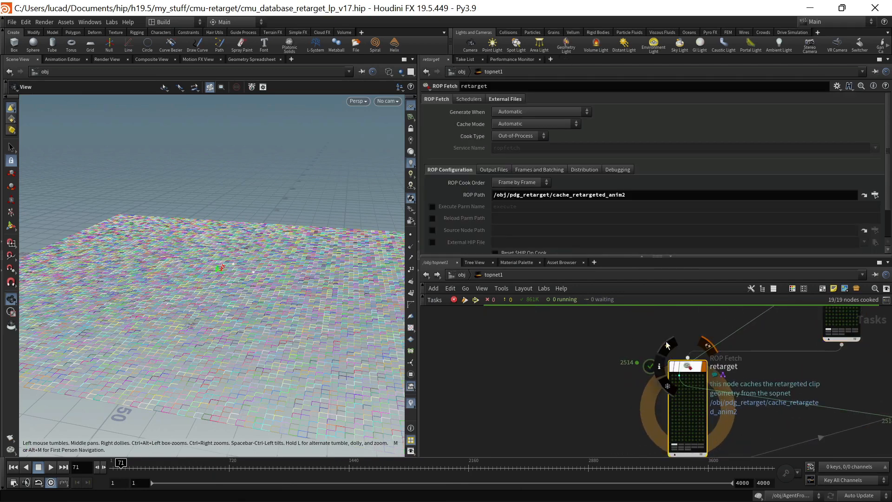
{"action": "left_click", "coordinate": [864, 195]}
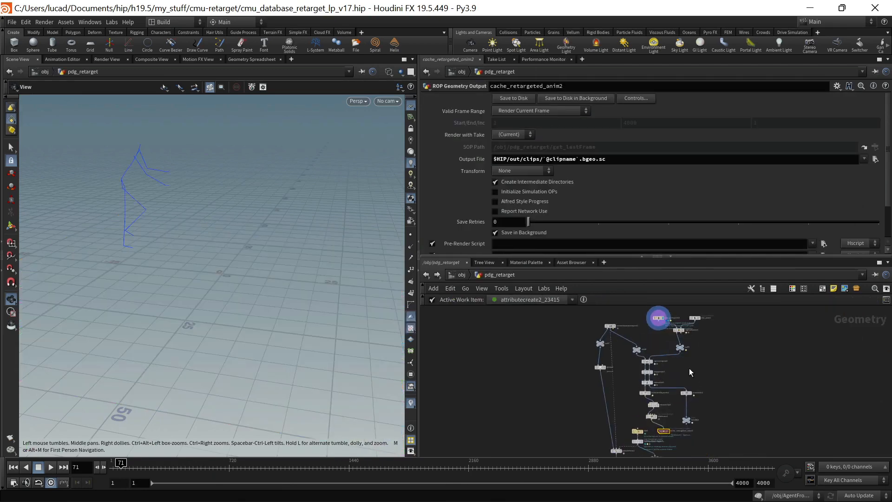
{"action": "scroll", "coordinate": [656, 365], "scroll_direction": "up", "scroll_amount": 3}
{"action": "left_click", "coordinate": [656, 368]}
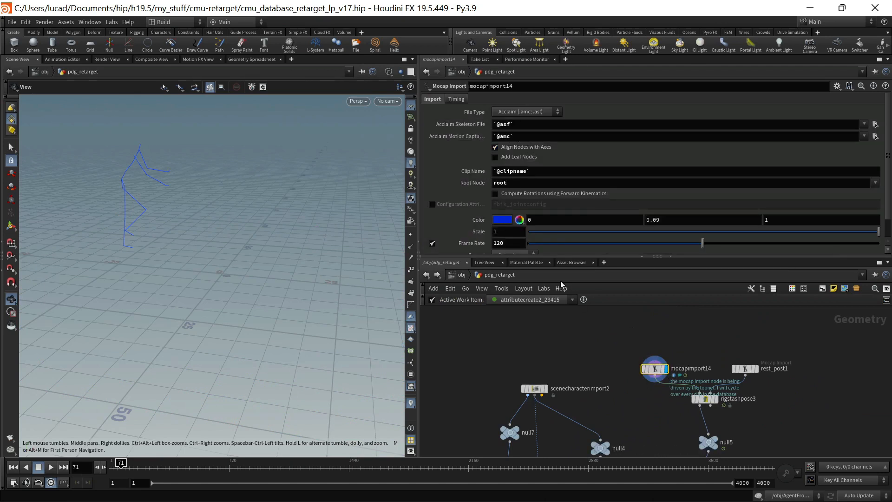
{"action": "scroll", "coordinate": [651, 362], "scroll_direction": "down", "scroll_amount": 5}
{"action": "scroll", "coordinate": [658, 408], "scroll_direction": "up", "scroll_amount": 4}
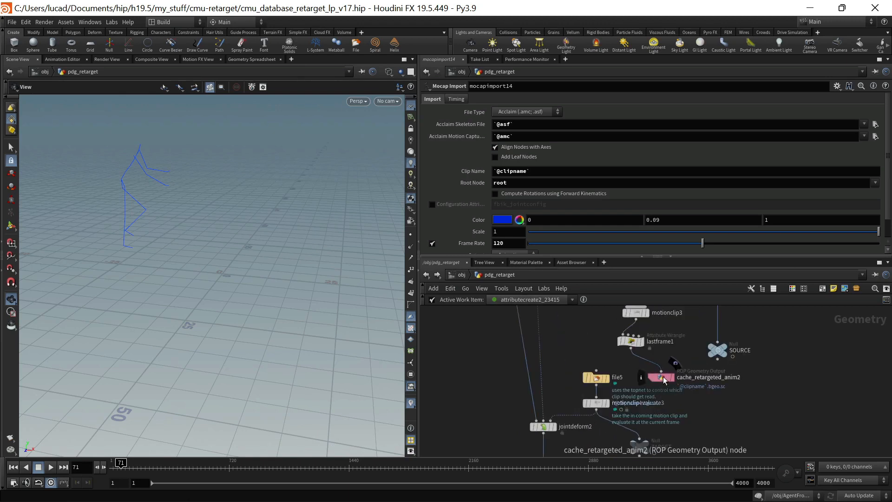
{"action": "left_click", "coordinate": [660, 377]}
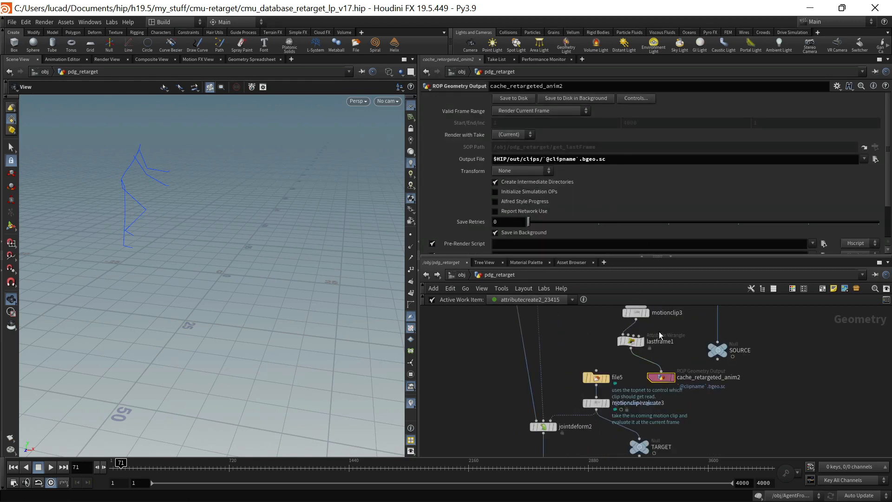
{"action": "key", "text": "u"}
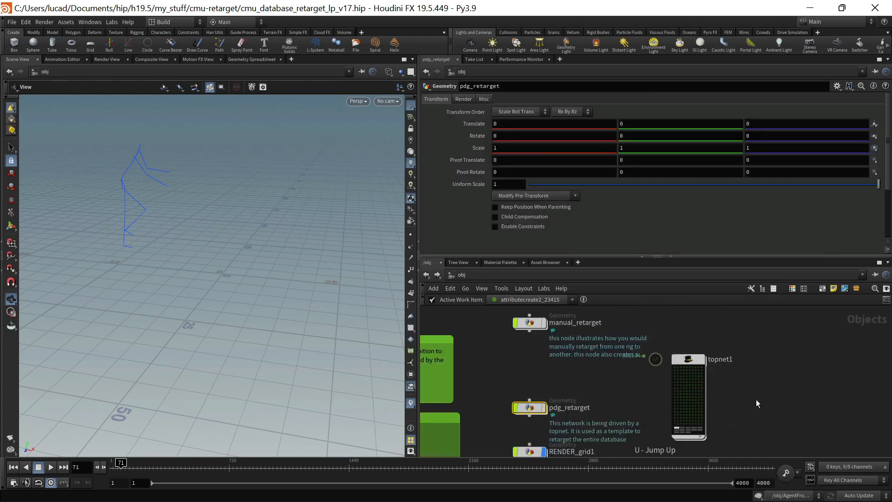
{"action": "double_click", "coordinate": [688, 361]}
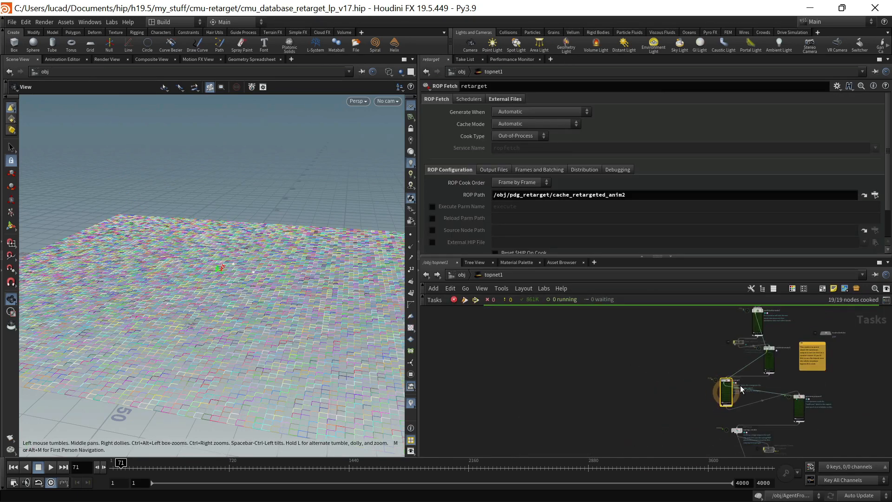
{"action": "mouse_move", "coordinate": [782, 383]}
{"action": "middle_mouse_down"}
{"action": "mouse_move", "coordinate": [669, 351]}
{"action": "mouse_move", "coordinate": [703, 359]}
{"action": "middle_mouse_up"}
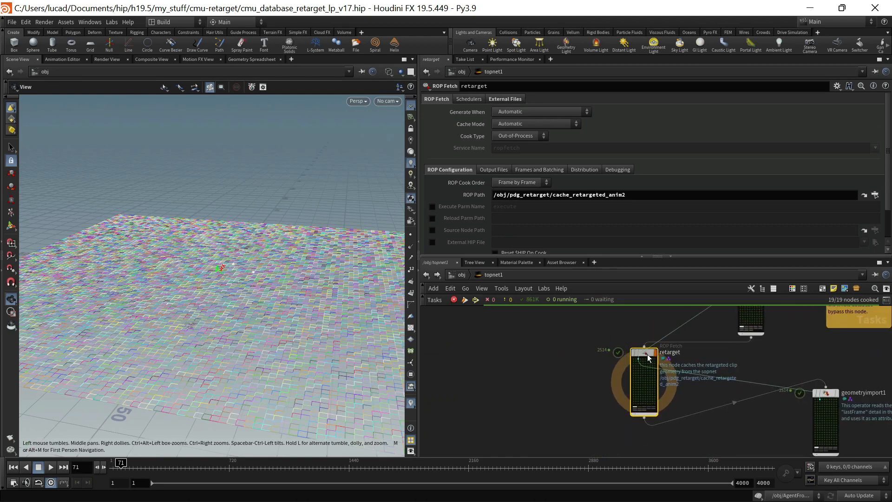